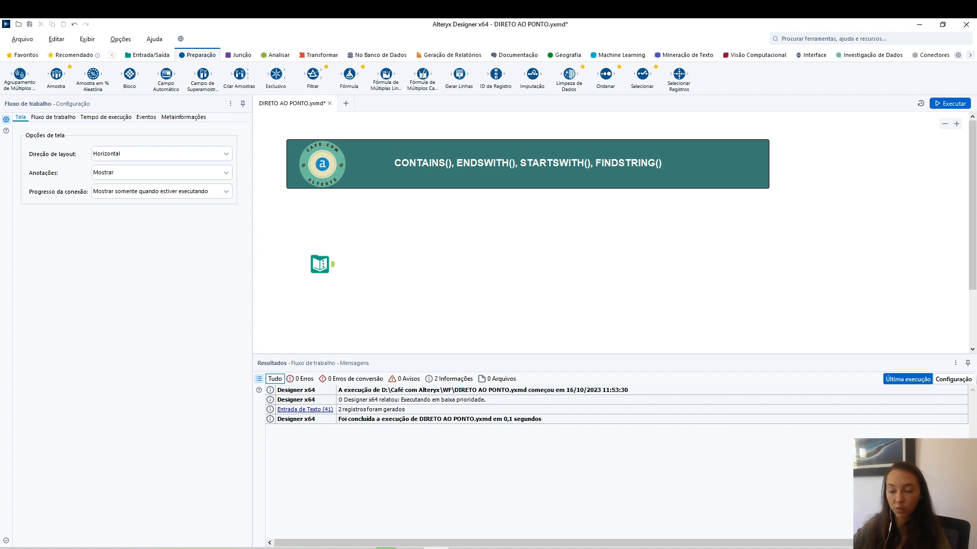
# - Check the Text Input's records, connect a Formula tool after it, and name the new output column CONTAINS
pyautogui.click(320, 264)
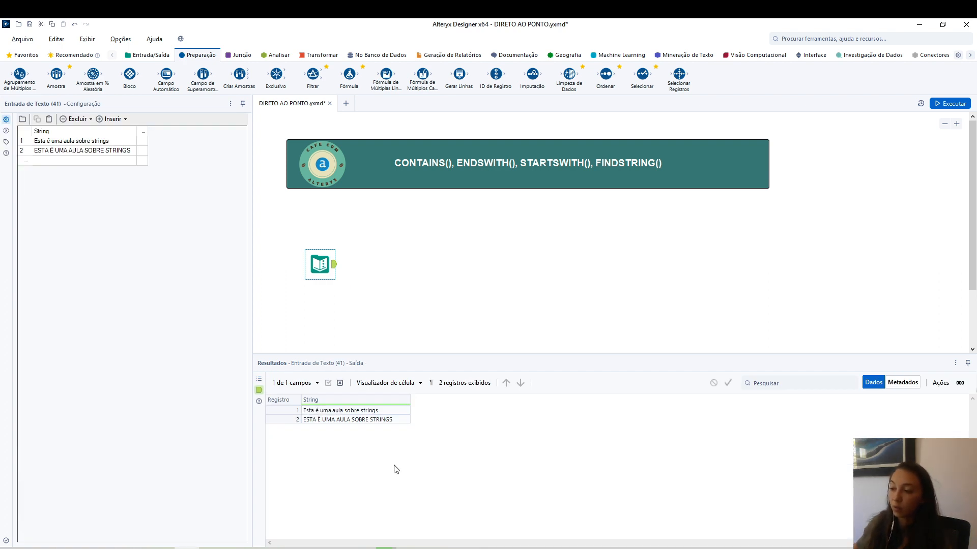
pyautogui.click(377, 421)
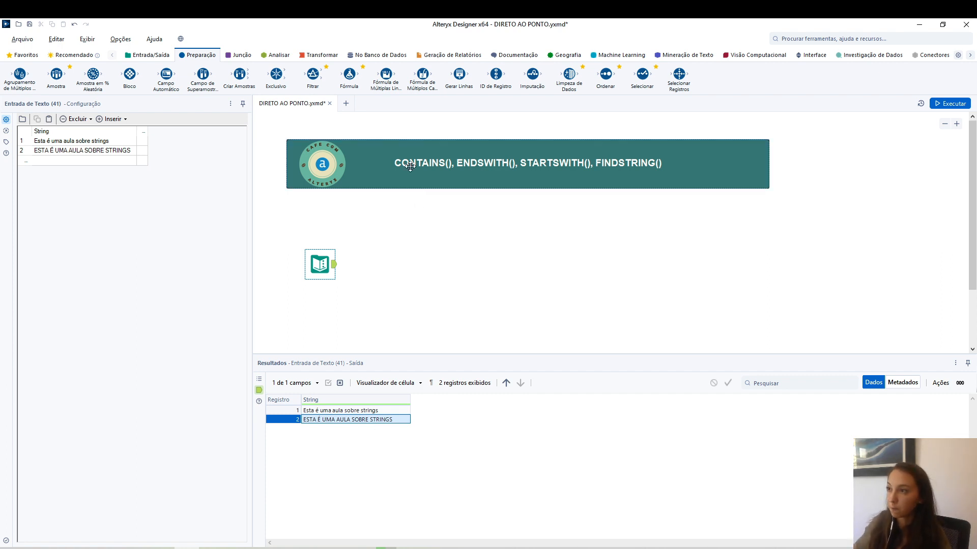
pyautogui.moveTo(349, 75); pyautogui.dragTo(365, 268)
pyautogui.click(74, 131)
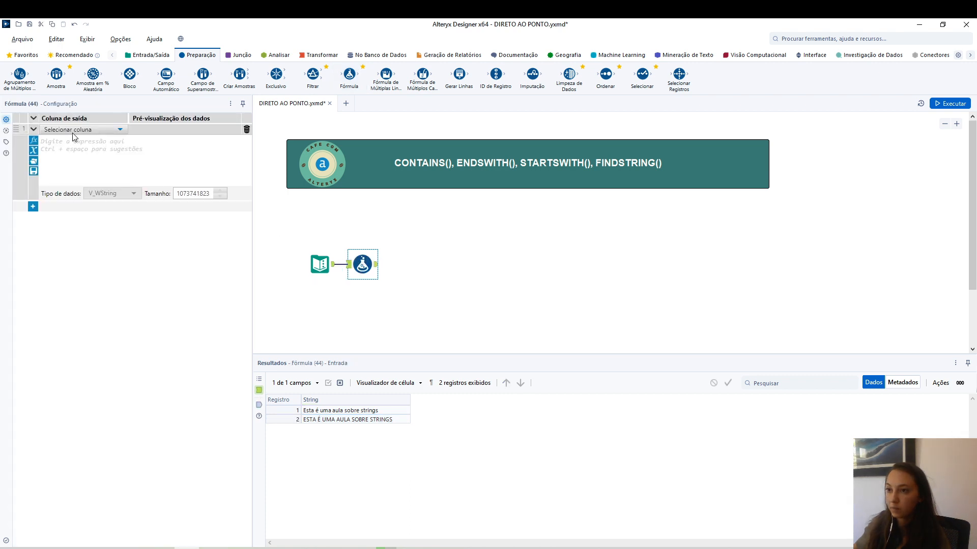
pyautogui.write('CONT')
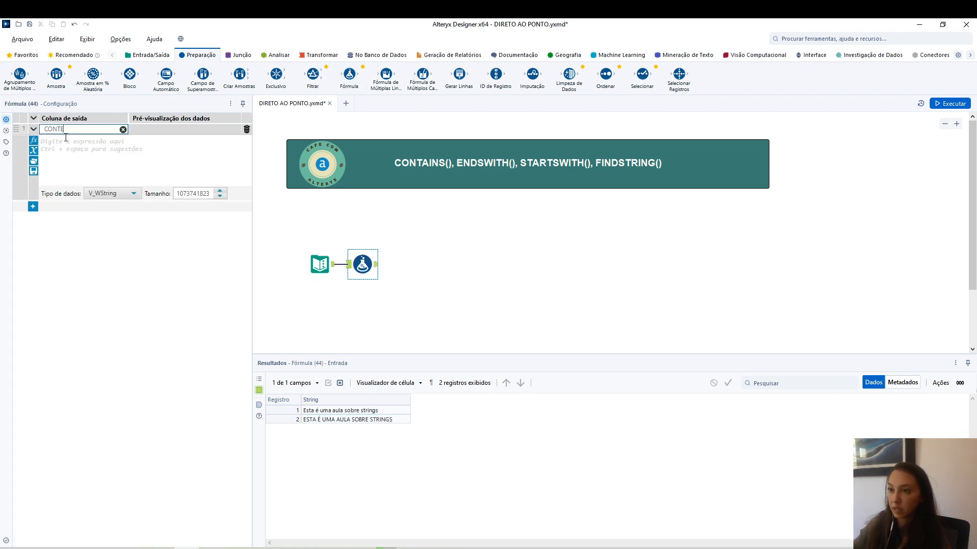
pyautogui.write('AINS')
# - Enter the expression Contains([String], "uma") for the CONTAINS column and run the workflow
pyautogui.click(70, 142)
pyautogui.write('CON')
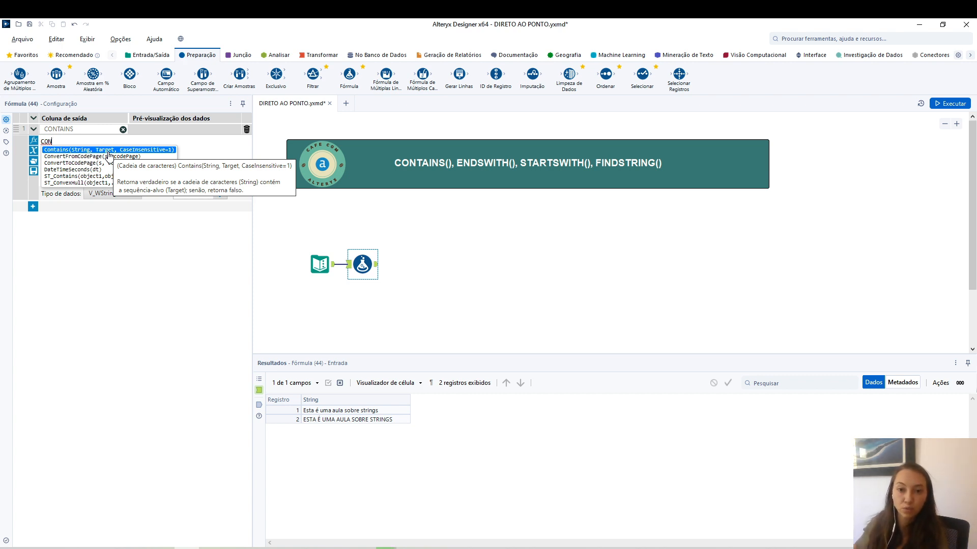
pyautogui.press('Return')
pyautogui.write('[, Target)')
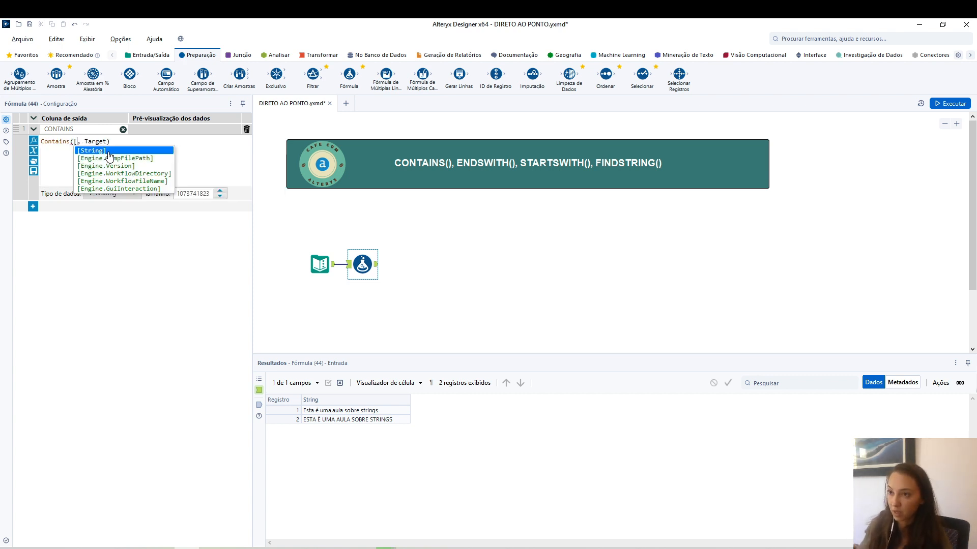
pyautogui.press('Return')
pyautogui.hotkey('shift', 'Right')
pyautogui.hotkey('shift', 'Right')
pyautogui.hotkey('shift', 'Right')
pyautogui.hotkey('shift', 'Right')
pyautogui.hotkey('shift', 'Right')
pyautogui.hotkey('shift', 'Right')
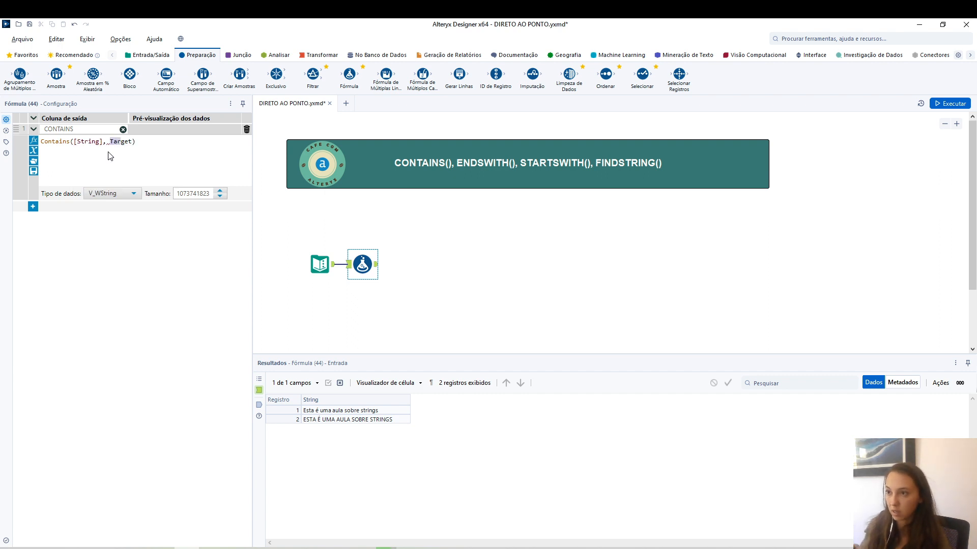
pyautogui.write('"U')
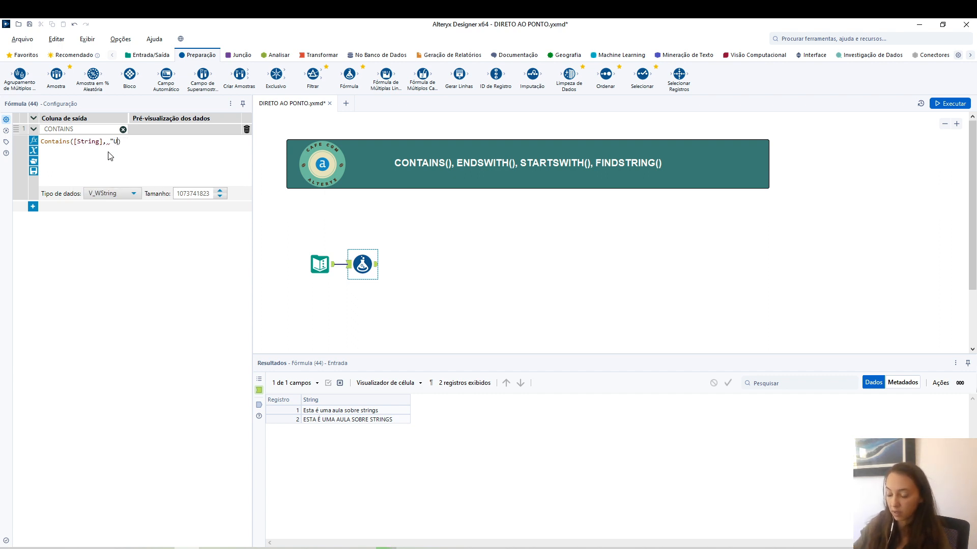
pyautogui.write('ma"')
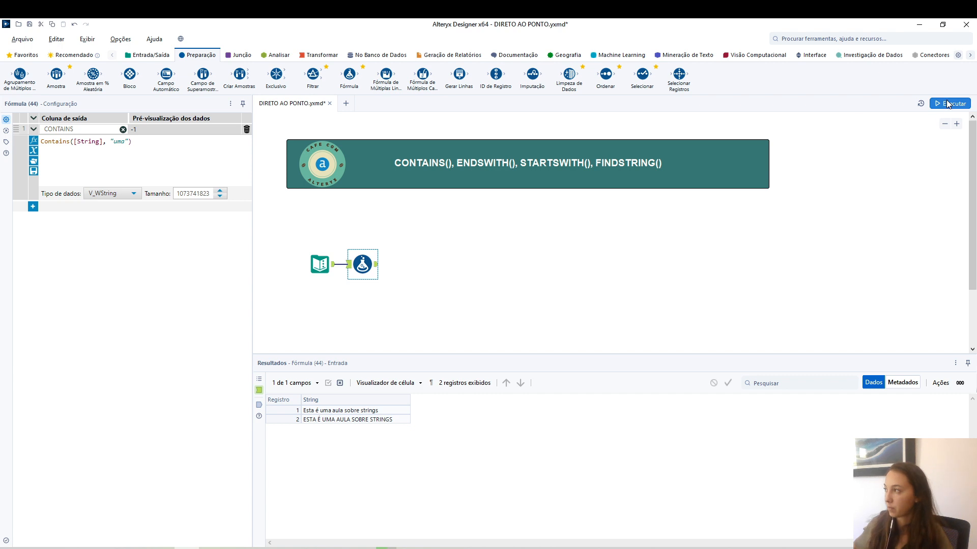
pyautogui.click(948, 104)
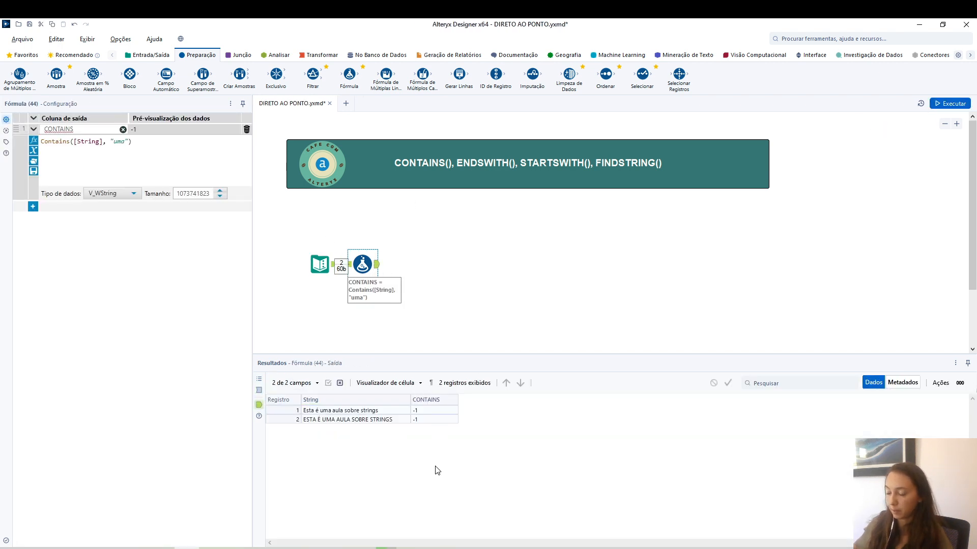
# - Compare the CONTAINS results with the String text of the lowercase and uppercase records
pyautogui.moveTo(410, 400); pyautogui.dragTo(418, 399)
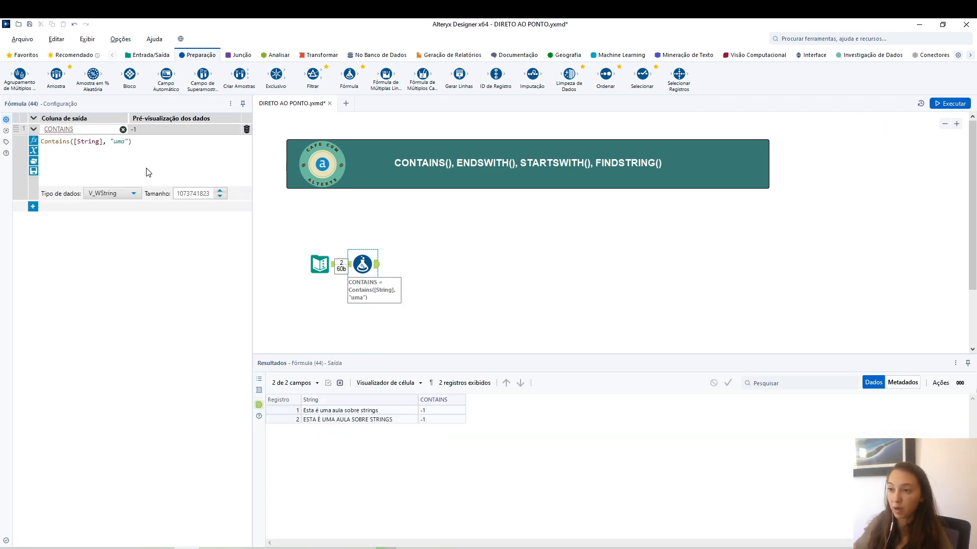
pyautogui.click(133, 144)
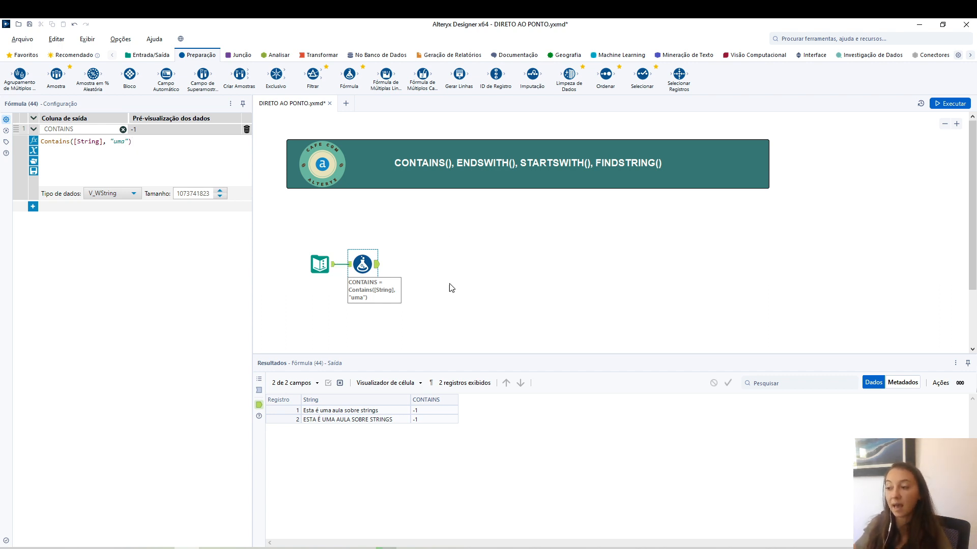
pyautogui.click(427, 413)
pyautogui.moveTo(427, 414); pyautogui.dragTo(417, 418)
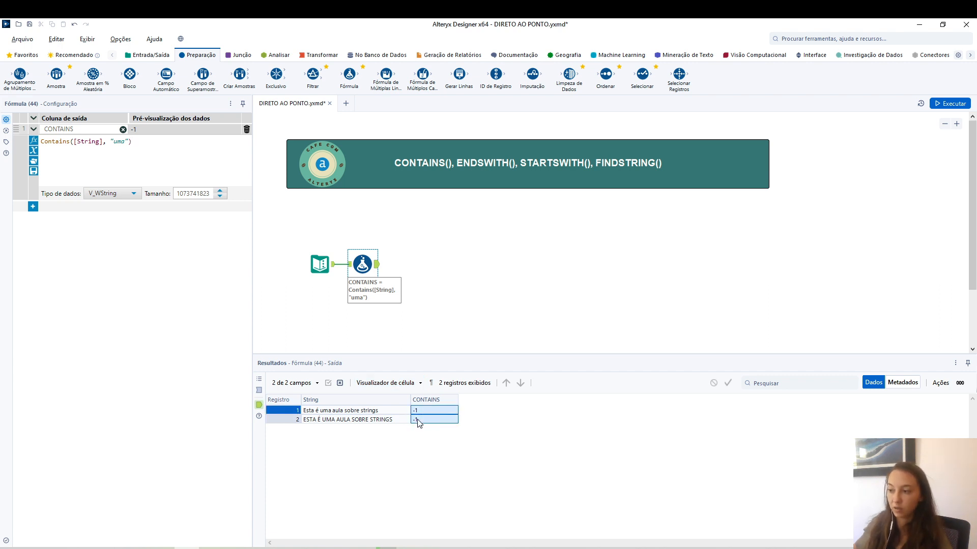
pyautogui.click(324, 413)
pyautogui.click(331, 419)
pyautogui.click(330, 412)
pyautogui.click(331, 420)
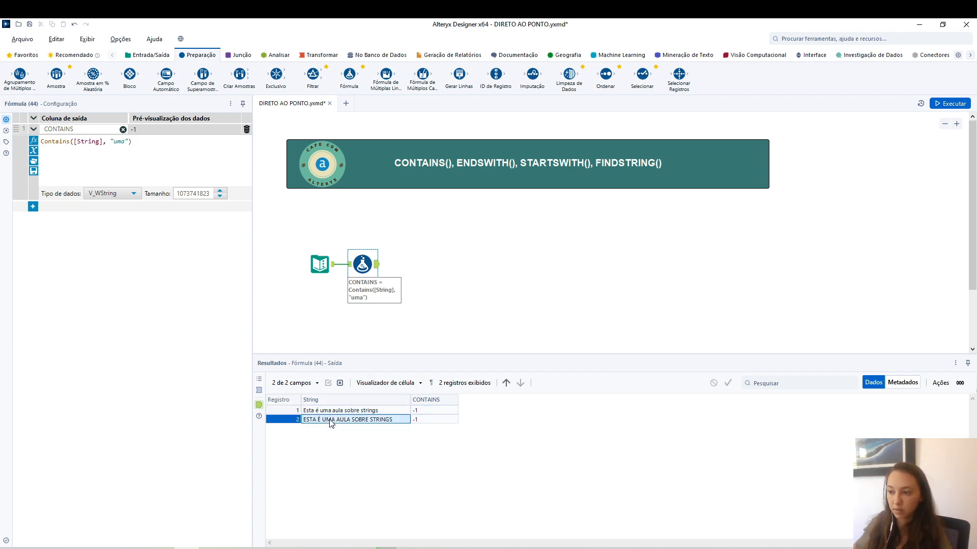
pyautogui.click(330, 412)
pyautogui.click(329, 419)
pyautogui.click(328, 412)
pyautogui.click(328, 419)
pyautogui.click(328, 412)
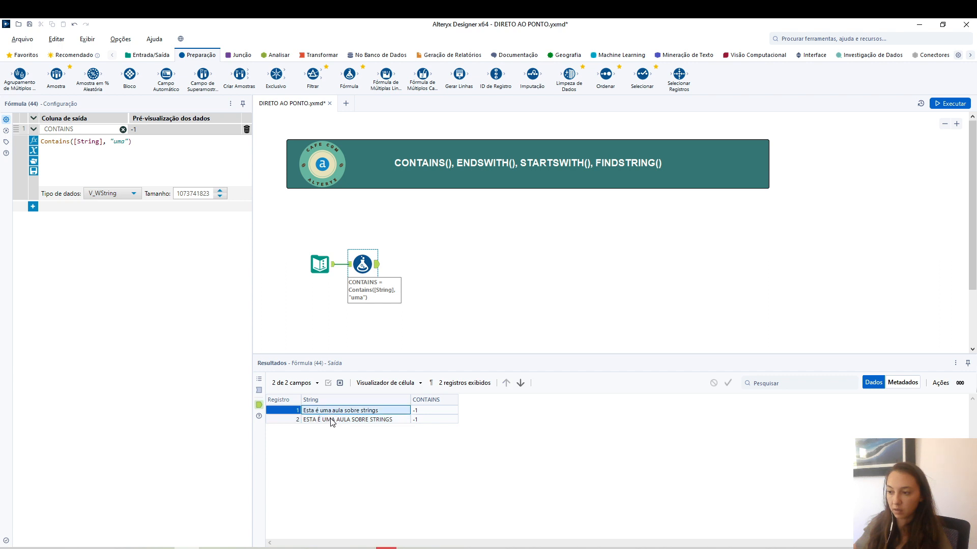
pyautogui.click(328, 419)
# - Add 0 as the third argument of the formula's Contains function and rerun the workflow to check both records
pyautogui.write(',0')
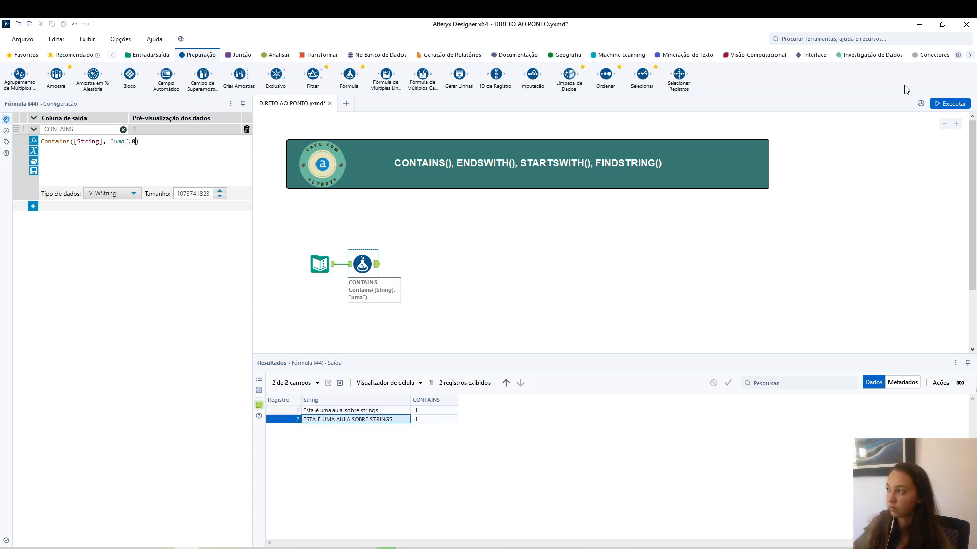
pyautogui.click(944, 104)
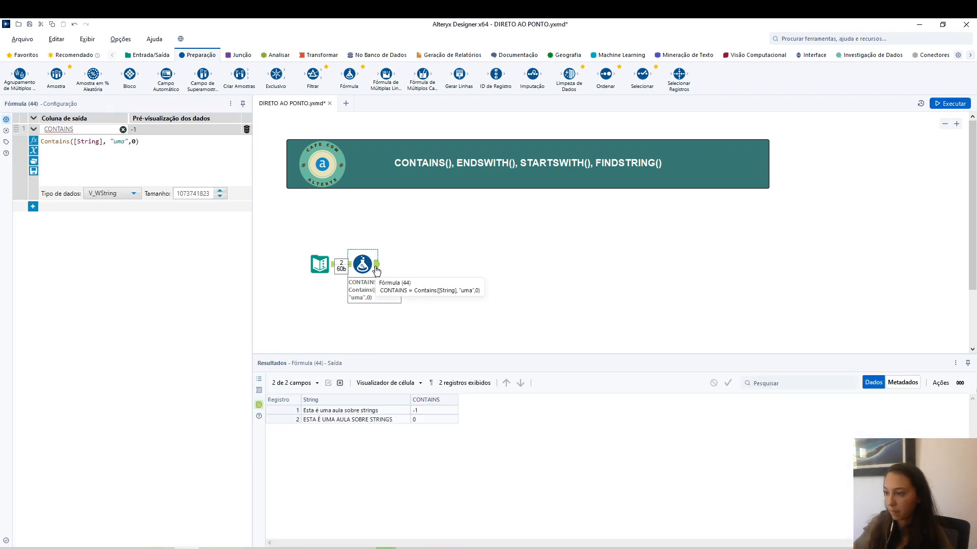
pyautogui.click(426, 420)
pyautogui.click(305, 409)
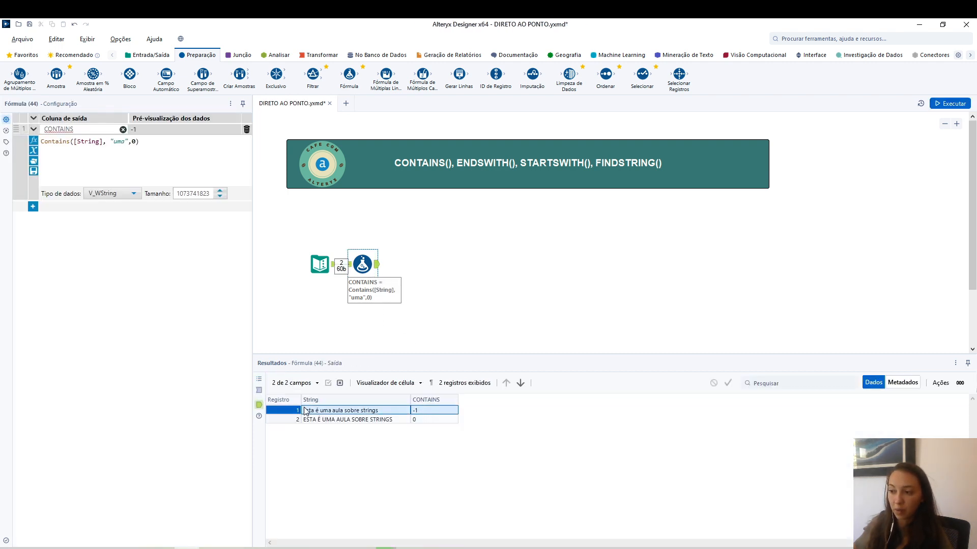
pyautogui.click(324, 422)
pyautogui.click(411, 421)
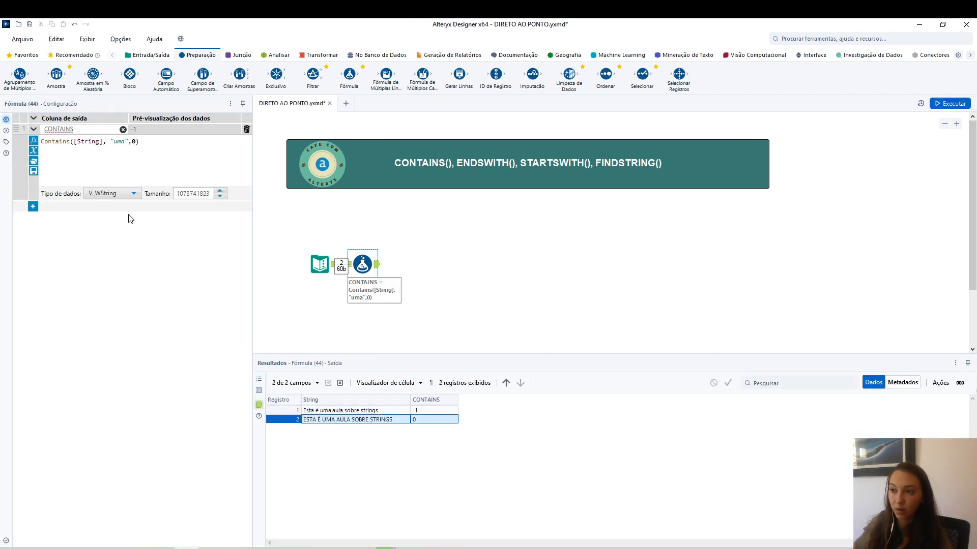
# - Change the formula's target text to "UMA" and rerun the workflow to compare the CONTAINS values
pyautogui.click(118, 142)
pyautogui.doubleClick(118, 142)
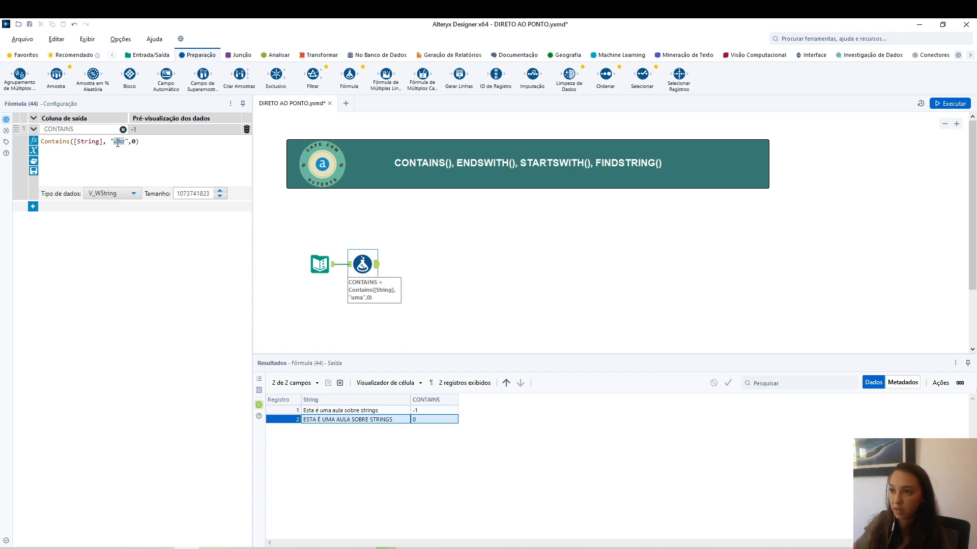
pyautogui.write('UMA')
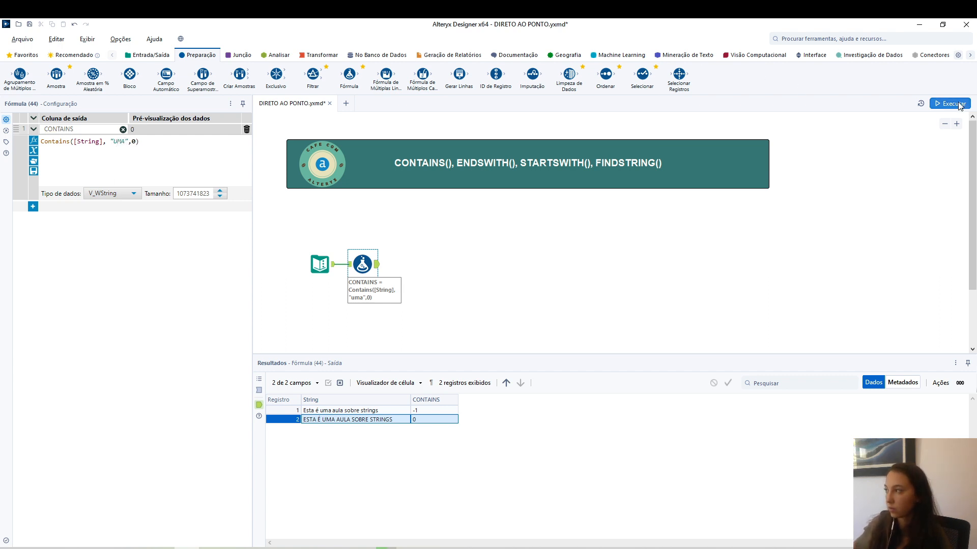
pyautogui.click(608, 202)
pyautogui.hotkey('ctrl', 'r')
pyautogui.click(377, 265)
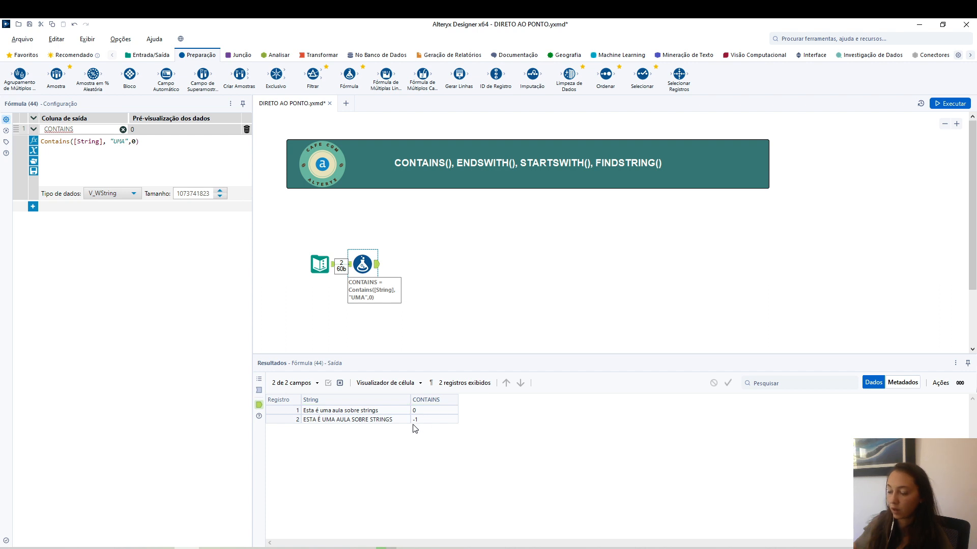
pyautogui.click(379, 421)
pyautogui.click(425, 410)
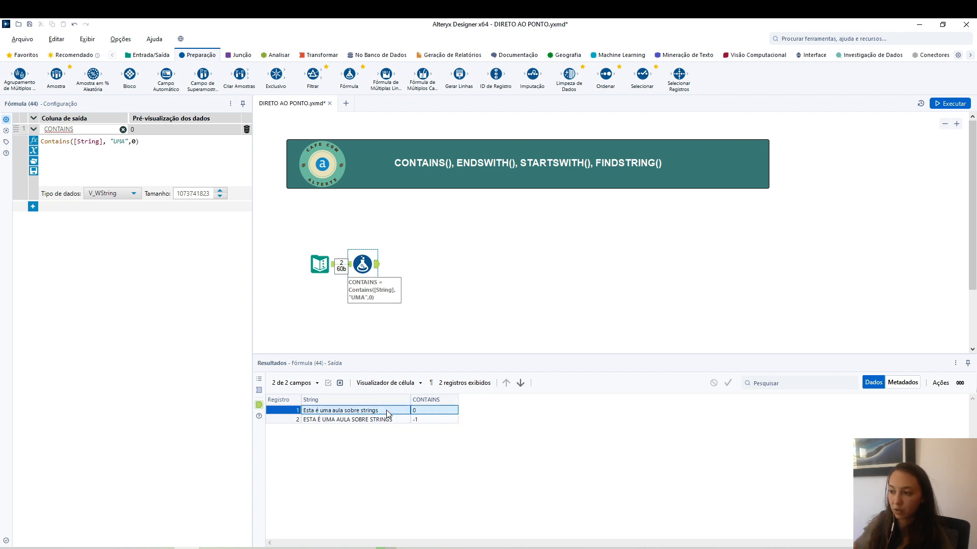
# - Add a Filter tool fed by the Text Input, with the basic condition String Contém uma
pyautogui.click(458, 230)
pyautogui.moveTo(313, 74); pyautogui.dragTo(368, 228)
pyautogui.click(98, 163)
pyautogui.click(61, 175)
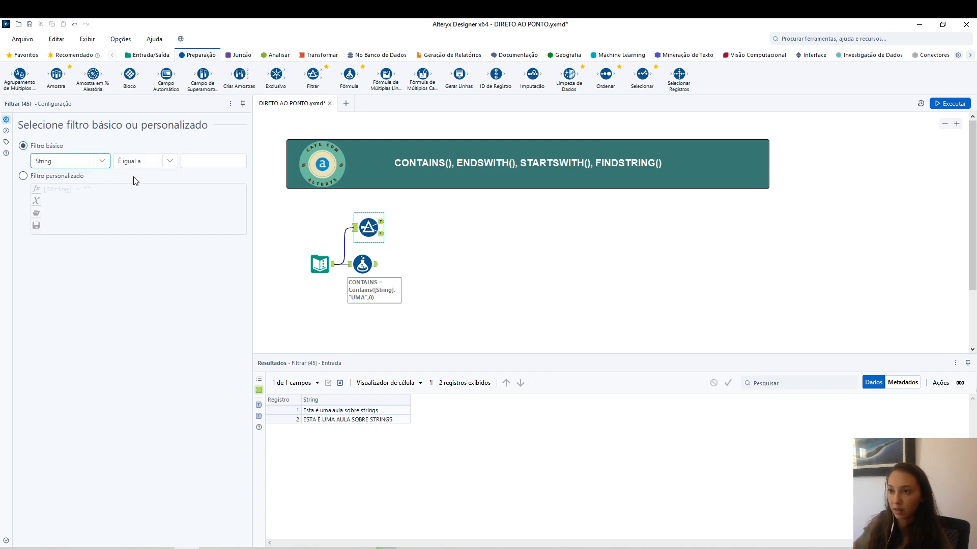
pyautogui.click(173, 163)
pyautogui.click(133, 216)
pyautogui.click(215, 161)
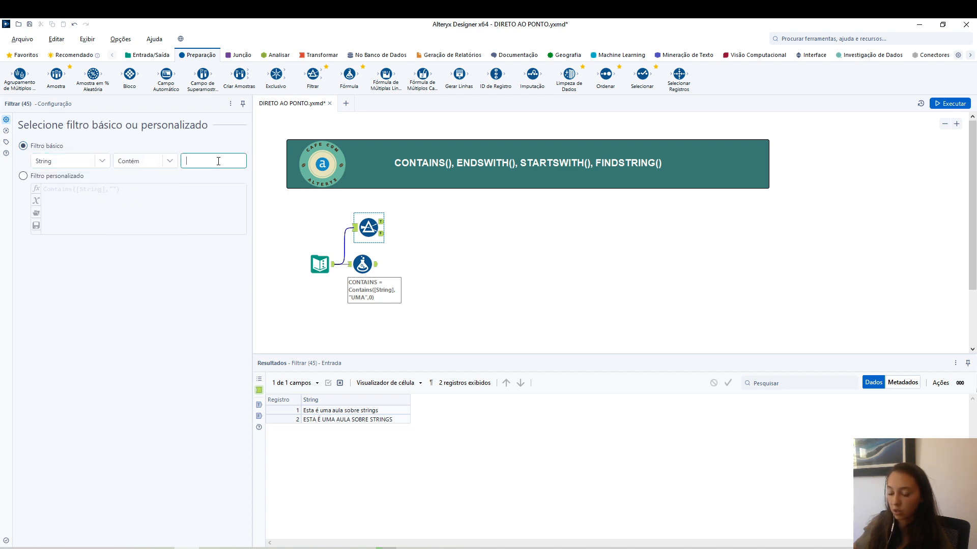
# - Switch the filter to the custom expression Contains([String],"uma") and run the workflow to check its True and False outputs
pyautogui.click(64, 178)
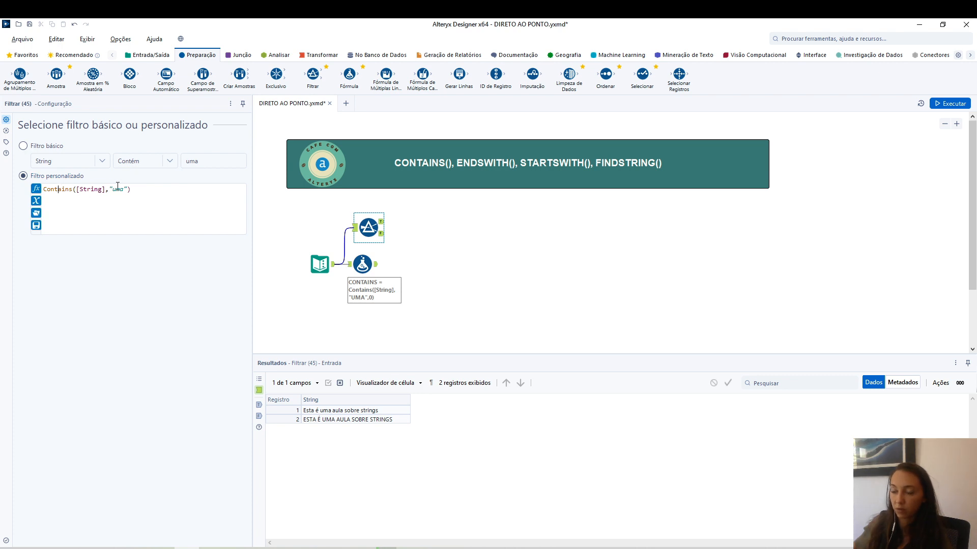
pyautogui.moveTo(118, 186); pyautogui.dragTo(132, 187)
pyautogui.click(154, 189)
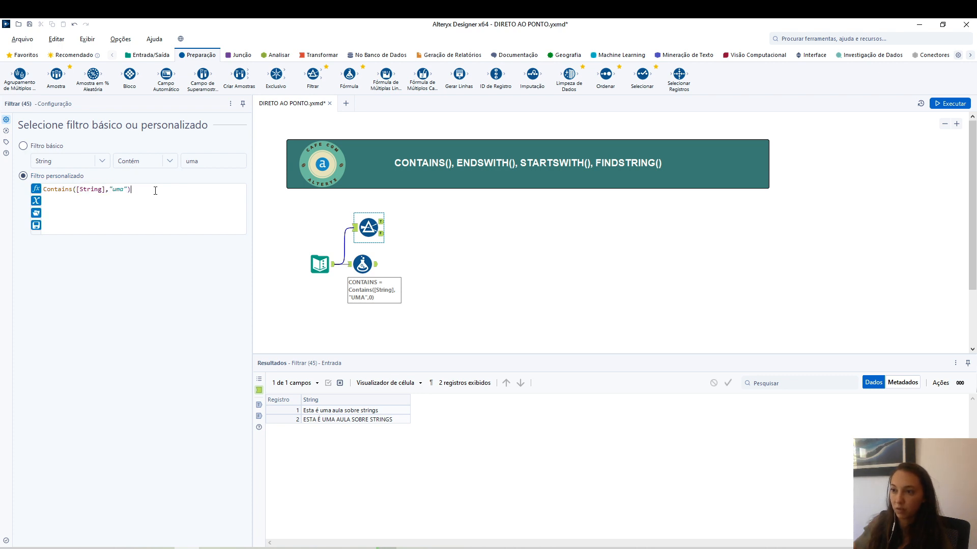
pyautogui.click(941, 104)
pyautogui.click(381, 223)
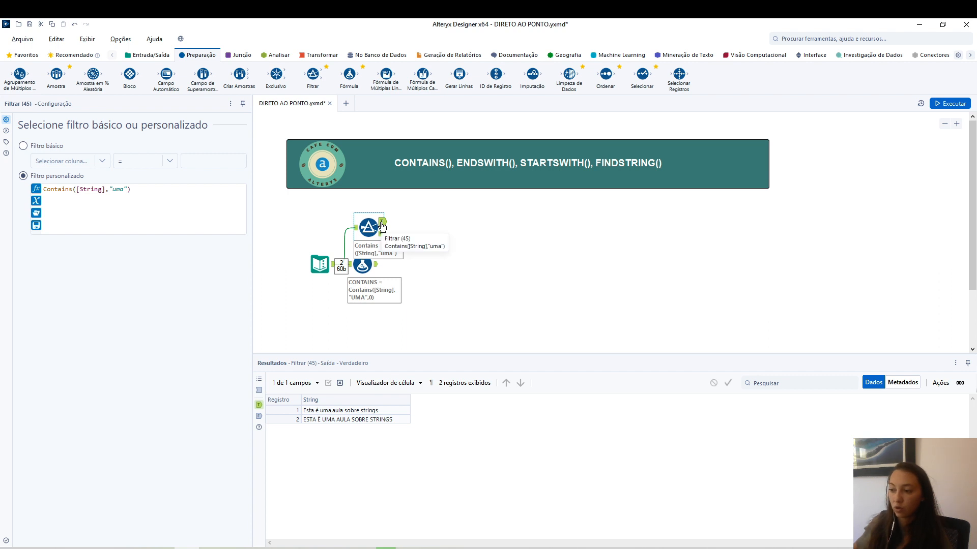
pyautogui.click(381, 235)
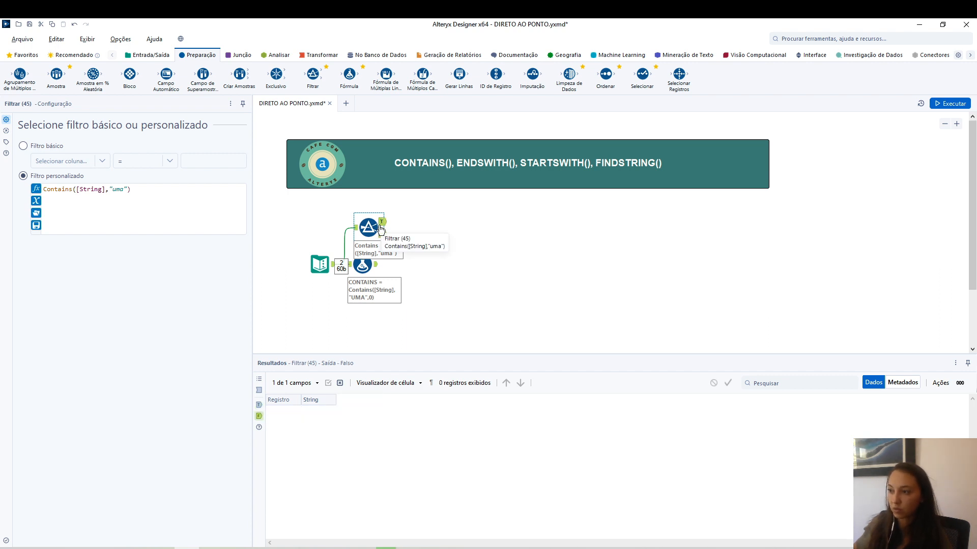
pyautogui.click(381, 223)
# - Add 0 as the third argument of the filter's Contains expression and rerun the workflow to check the False output
pyautogui.click(129, 188)
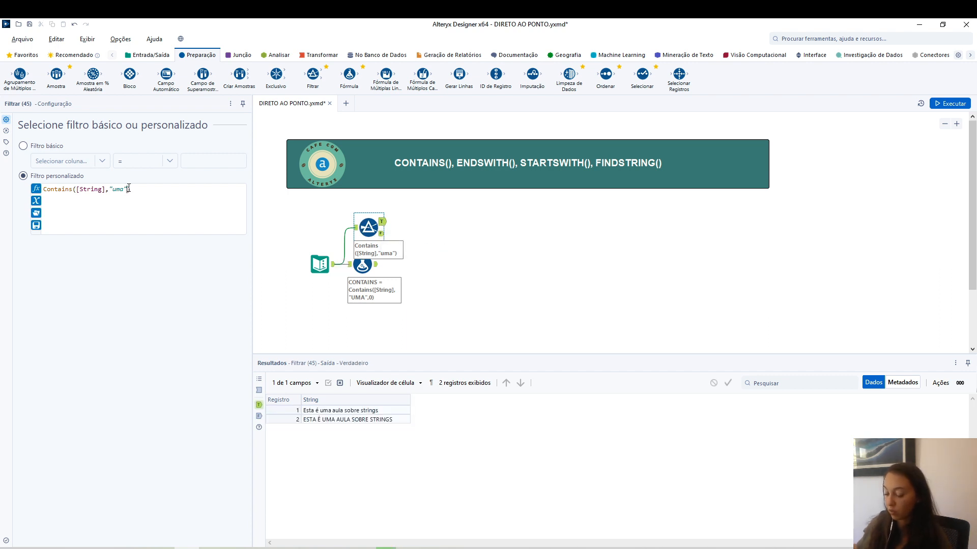
pyautogui.write(',0')
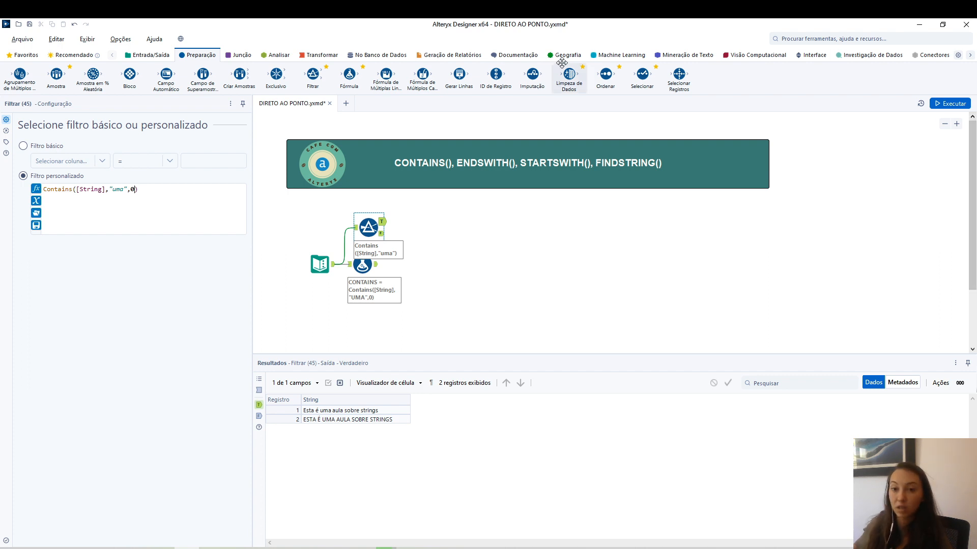
pyautogui.click(949, 103)
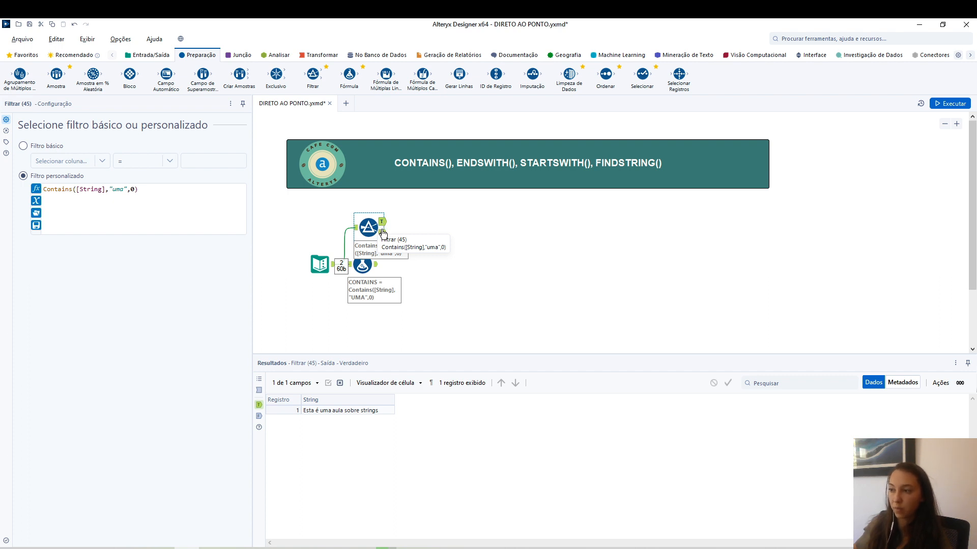
pyautogui.click(383, 234)
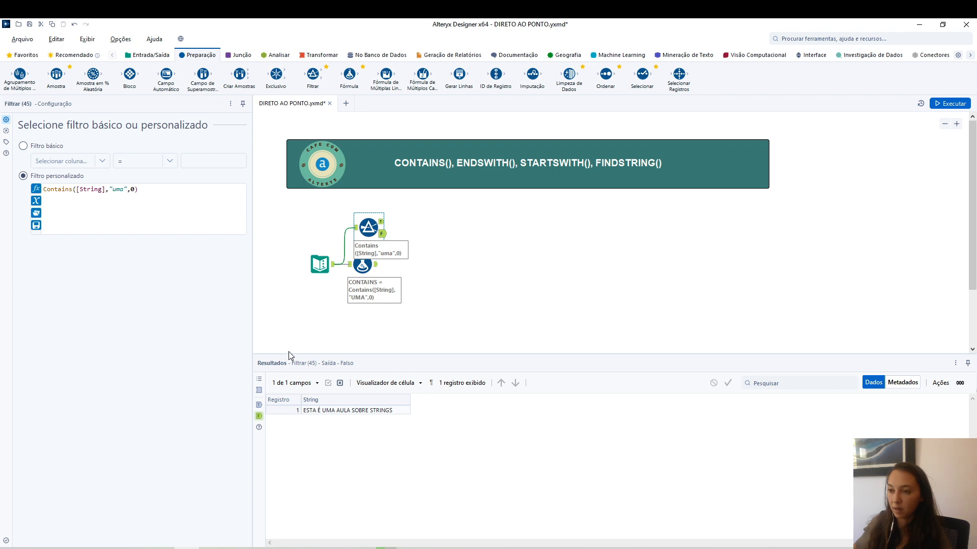
# - Change the target text in the filter's Contains expression to "UMA" and rerun the workflow
pyautogui.doubleClick(116, 189)
pyautogui.write('UMA')
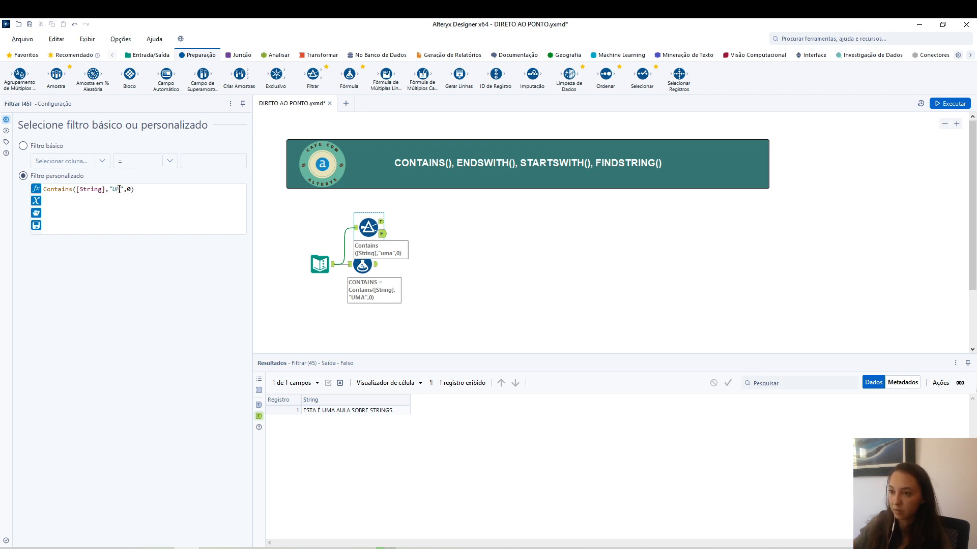
pyautogui.click(951, 103)
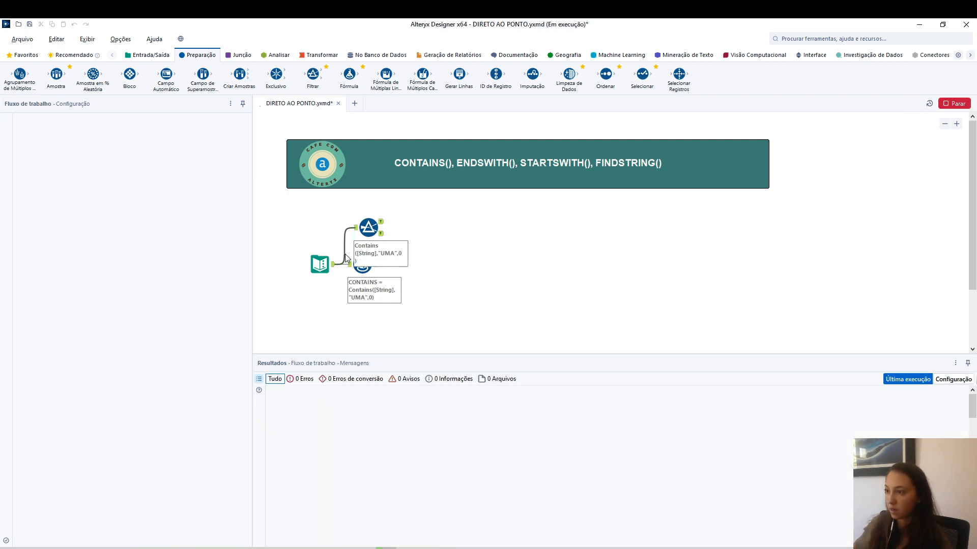
# - Check the filter's True and False outputs, and delete the Filter tool from the workflow
pyautogui.click(382, 223)
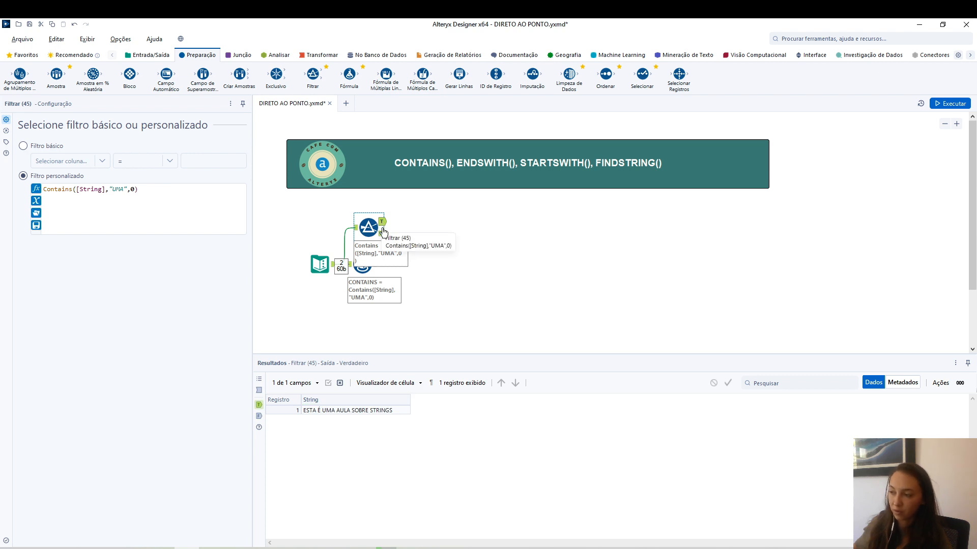
pyautogui.click(382, 235)
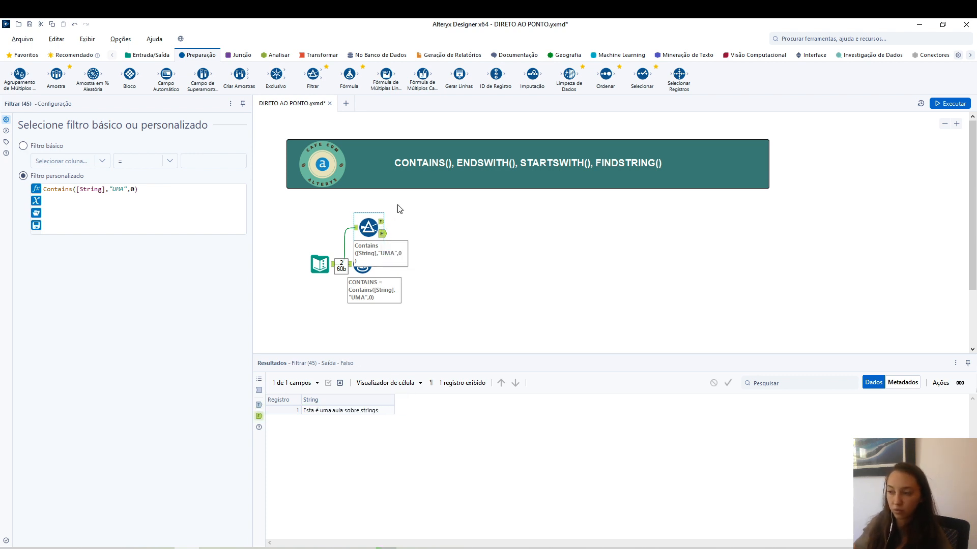
pyautogui.moveTo(405, 203); pyautogui.dragTo(354, 239)
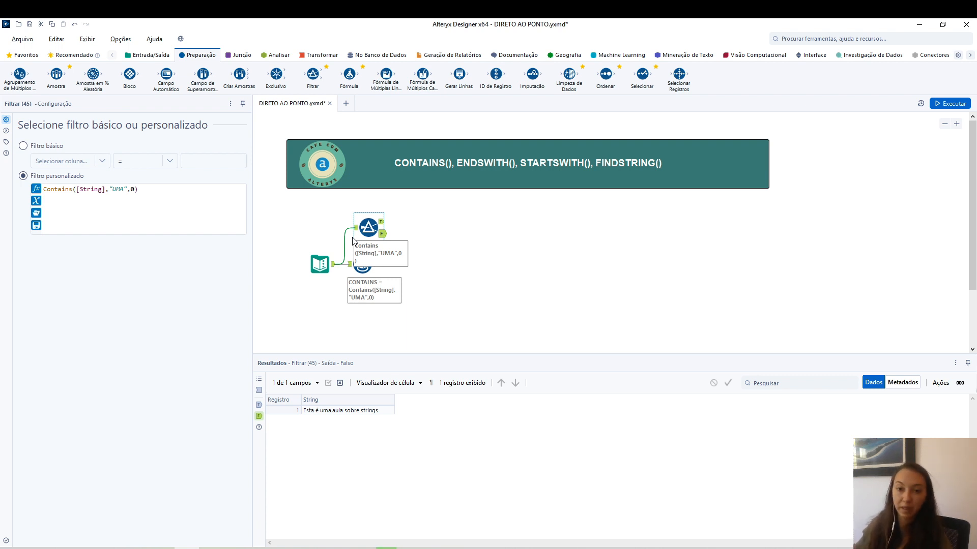
pyautogui.press('Delete')
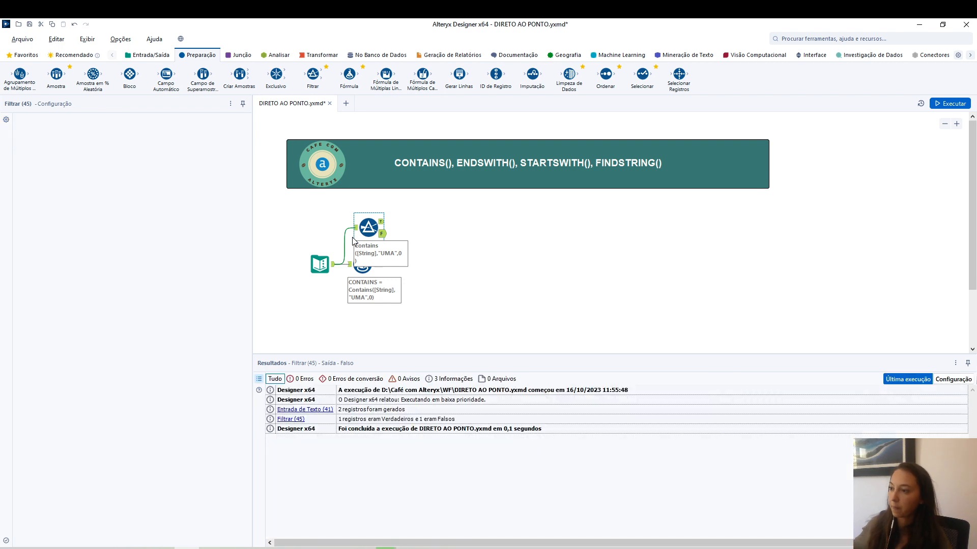
# - Review the Formula tool's CONTAINS results for both records against its Contains expression
pyautogui.click(365, 267)
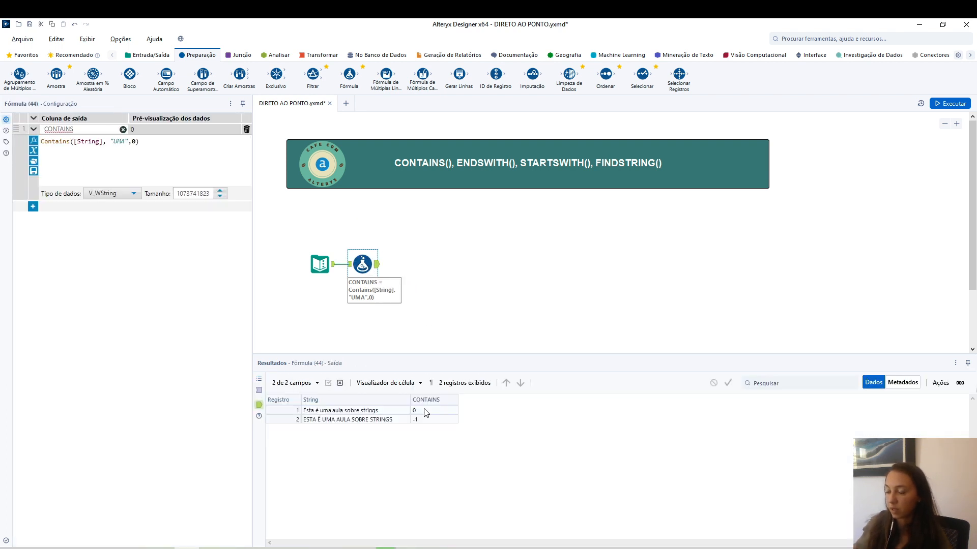
pyautogui.moveTo(437, 410); pyautogui.dragTo(438, 425)
pyautogui.click(138, 141)
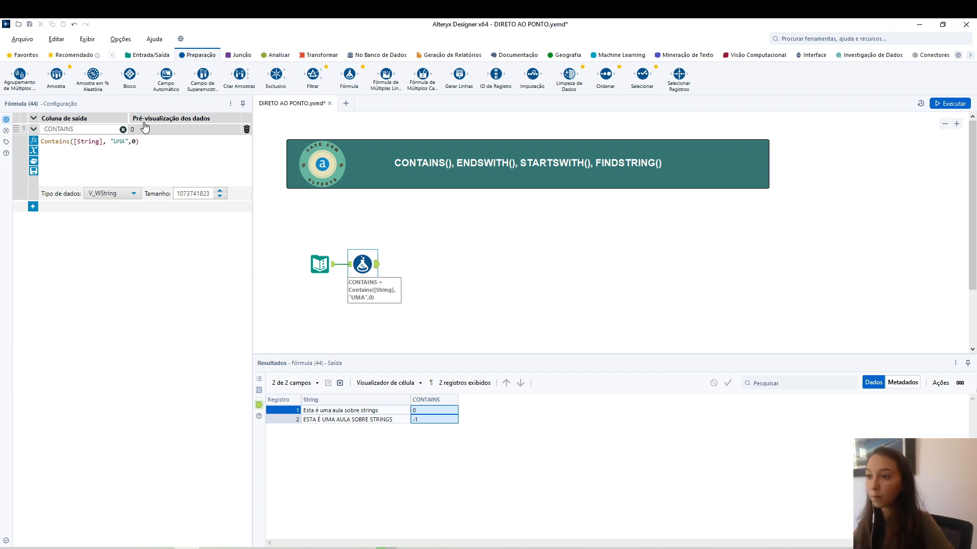
pyautogui.click(376, 420)
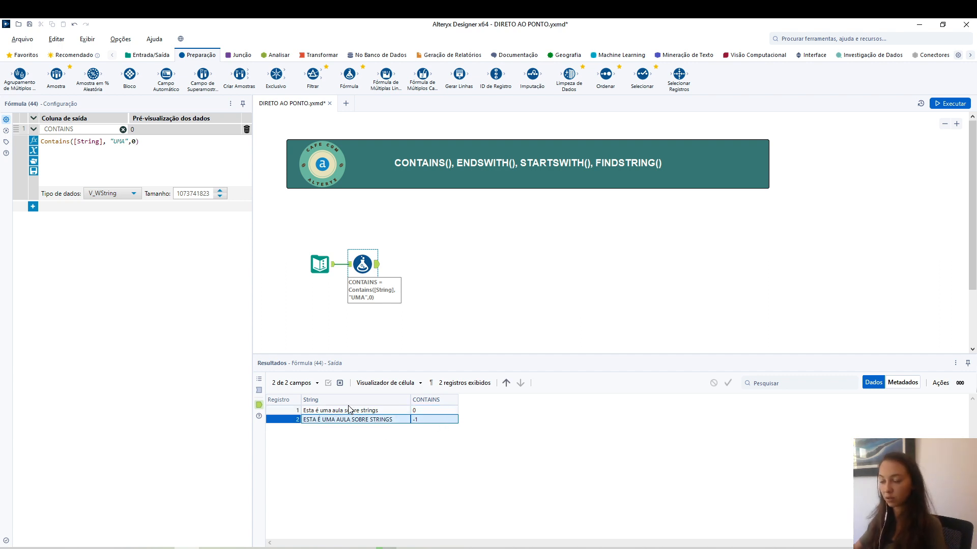
# - Add a second output column named STARTSWITH to the Formula tool
pyautogui.click(33, 206)
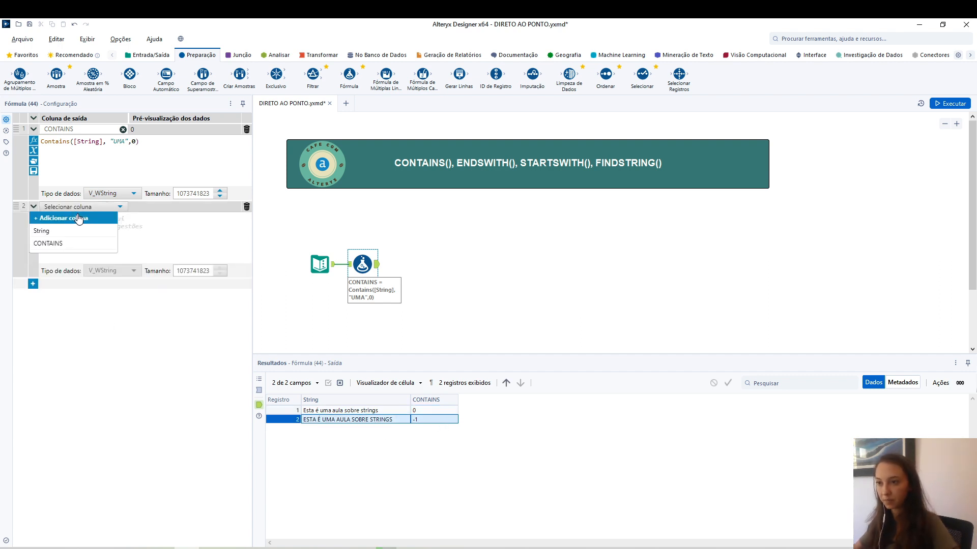
pyautogui.click(79, 218)
pyautogui.write('end')
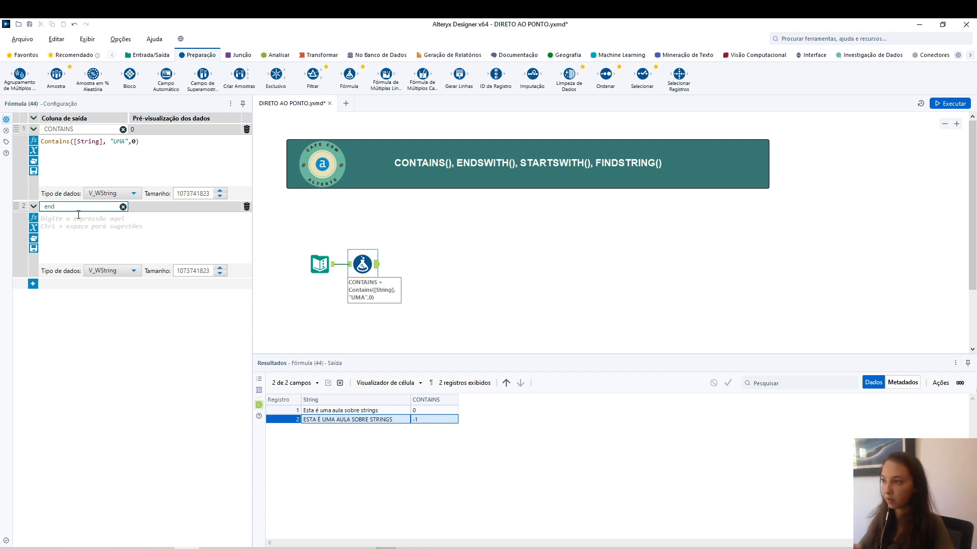
pyautogui.press('BackSpace')
pyautogui.press('BackSpace')
pyautogui.press('BackSpace')
pyautogui.write('STAR')
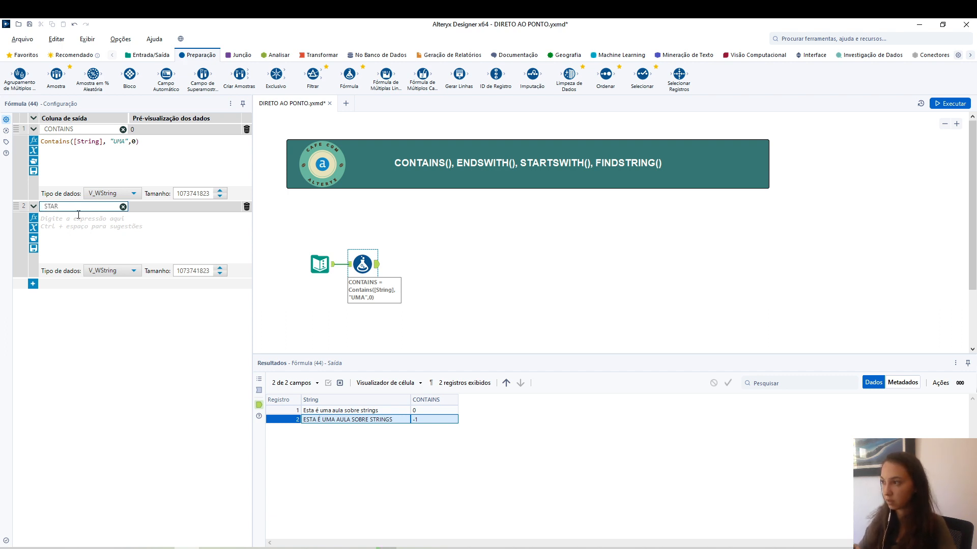
pyautogui.write('TSWITH')
# - Enter the StartsWith function as the STARTSWITH column's expression, with [String] as its first argument
pyautogui.click(86, 226)
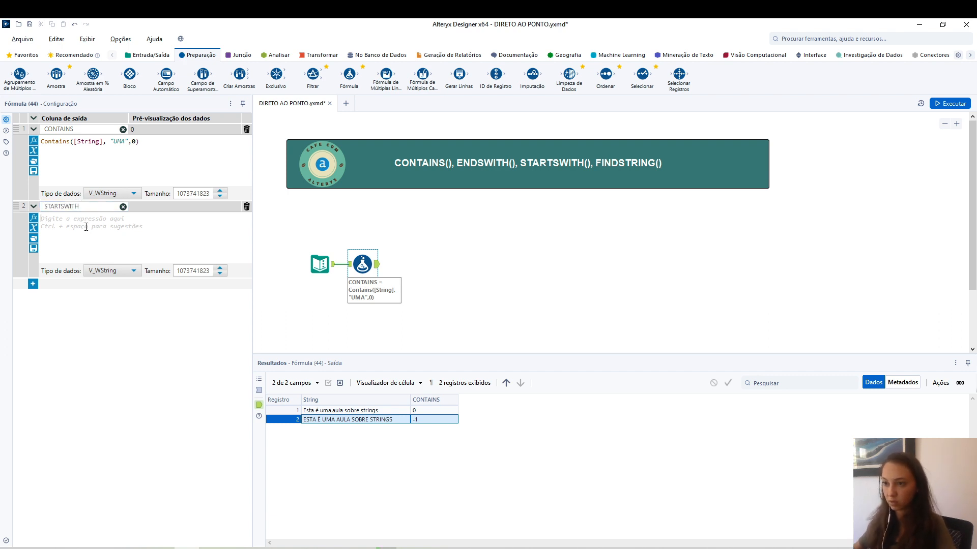
pyautogui.write('START')
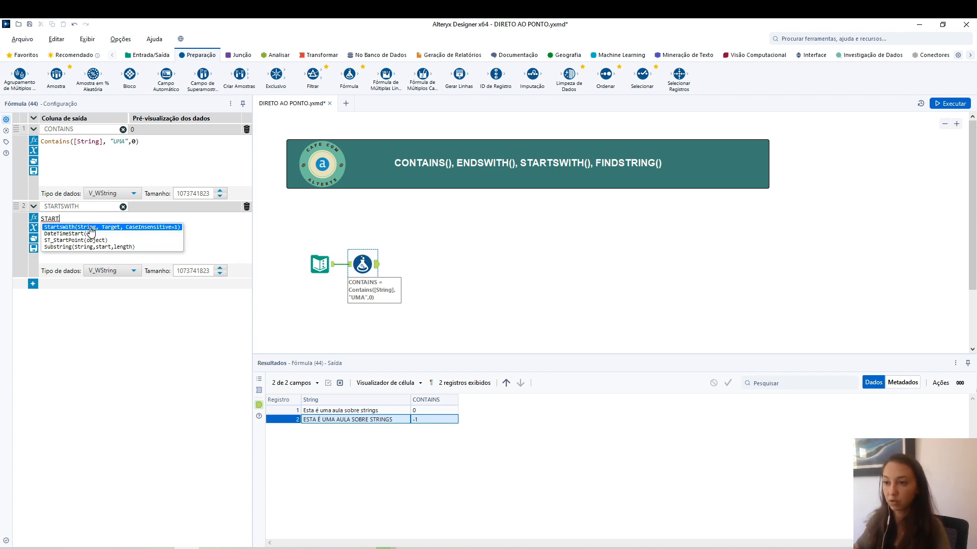
pyautogui.doubleClick(90, 227)
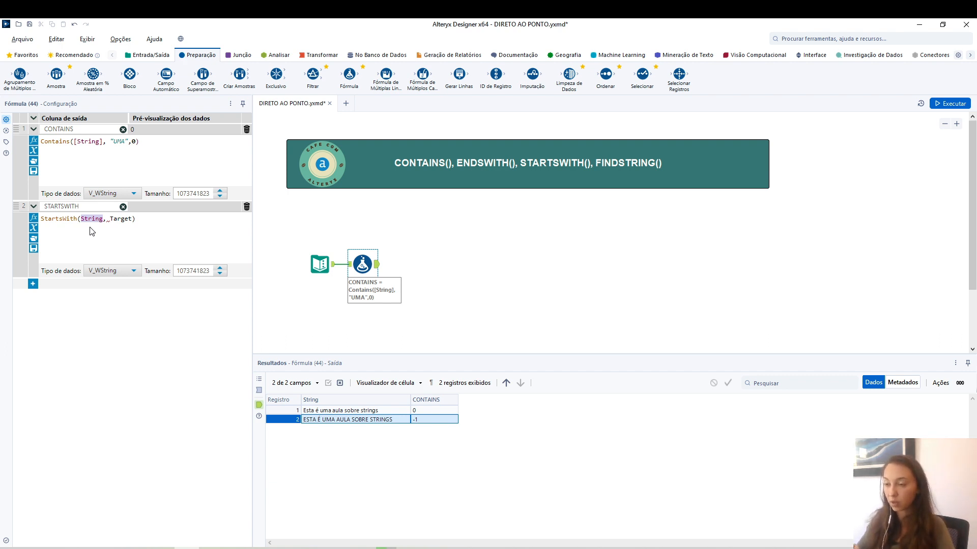
pyautogui.press('BackSpace')
pyautogui.press('Escape')
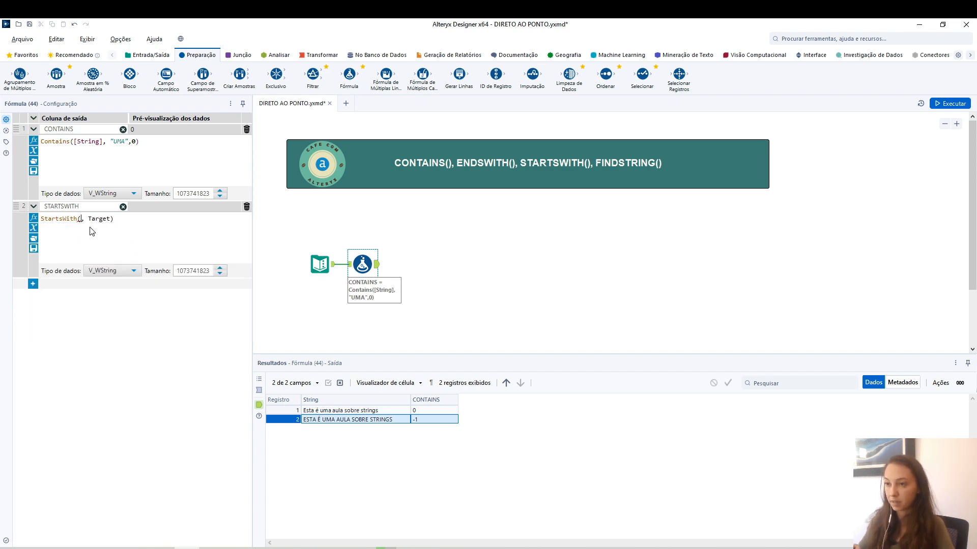
pyautogui.press('BackSpace')
pyautogui.write('[')
pyautogui.press('BackSpace')
pyautogui.write(')[')
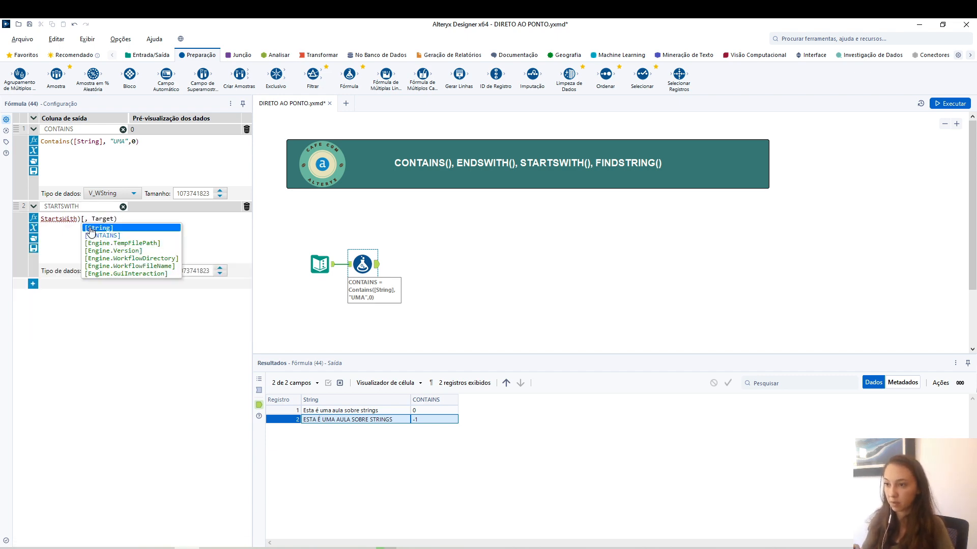
pyautogui.click(91, 229)
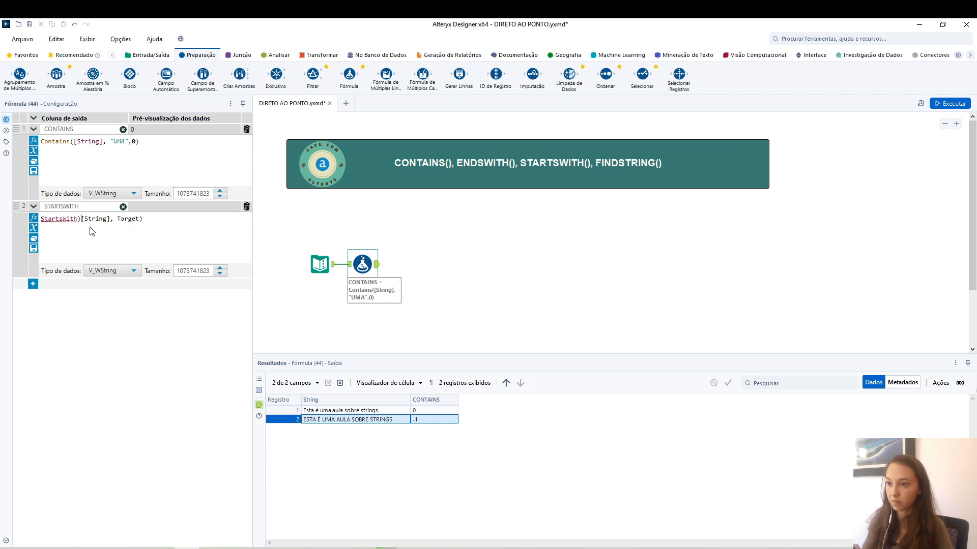
pyautogui.press('BackSpace')
pyautogui.write('(')
pyautogui.press('Escape')
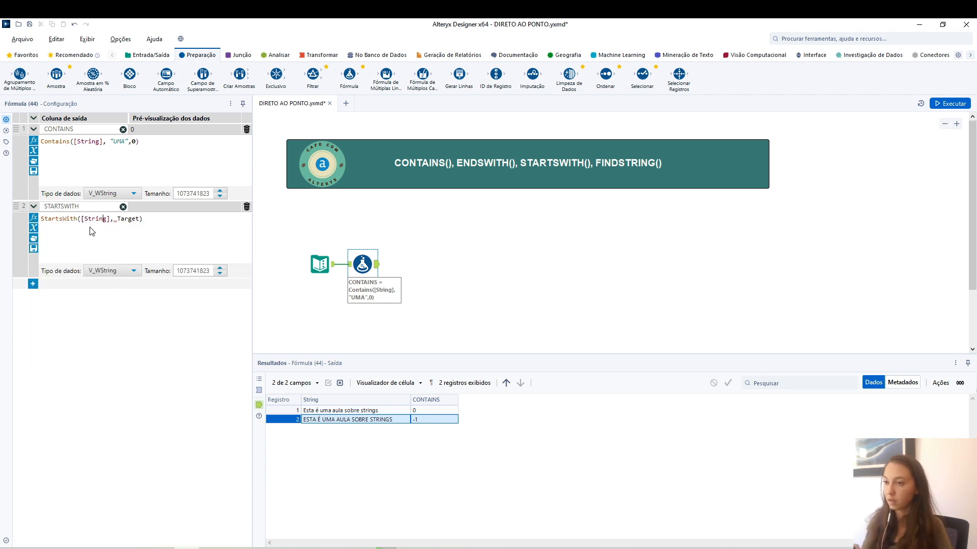
# - Set the StartsWith target to "Esta" and run the workflow to check the STARTSWITH values
pyautogui.hotkey('shift', 'Right')
pyautogui.hotkey('shift', 'Right')
pyautogui.hotkey('shift', 'Right')
pyautogui.hotkey('shift', 'Right')
pyautogui.hotkey('shift', 'Right')
pyautogui.hotkey('shift', 'Right')
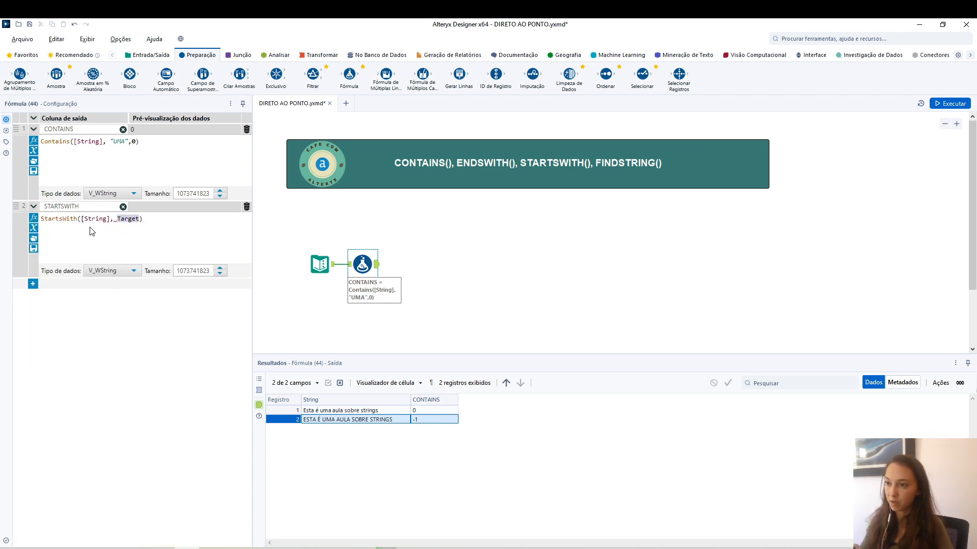
pyautogui.write('"S')
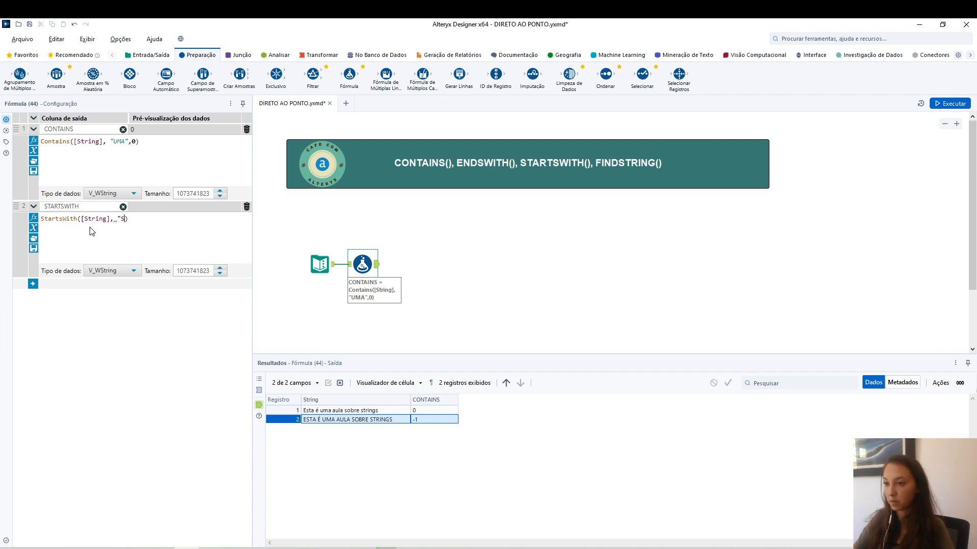
pyautogui.press('BackSpace')
pyautogui.write('Esta"')
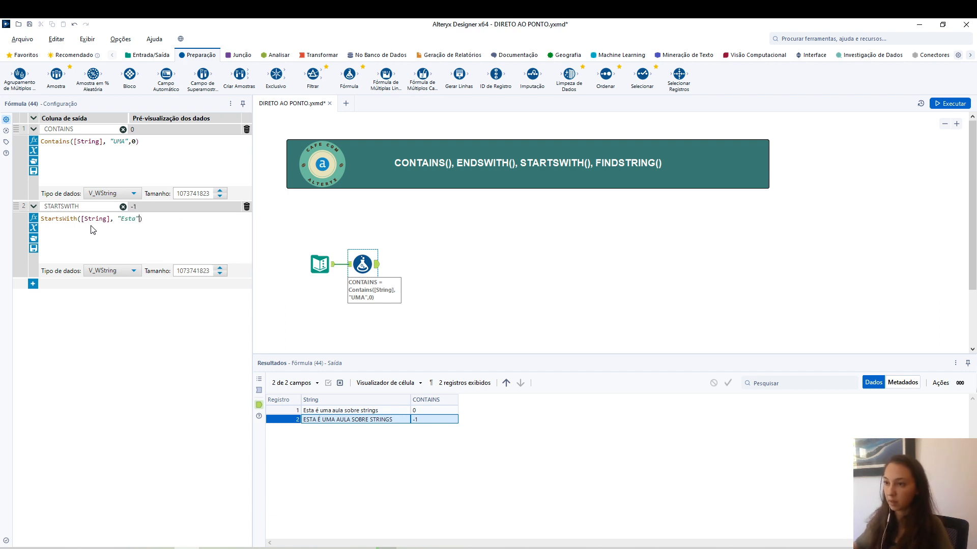
pyautogui.click(949, 104)
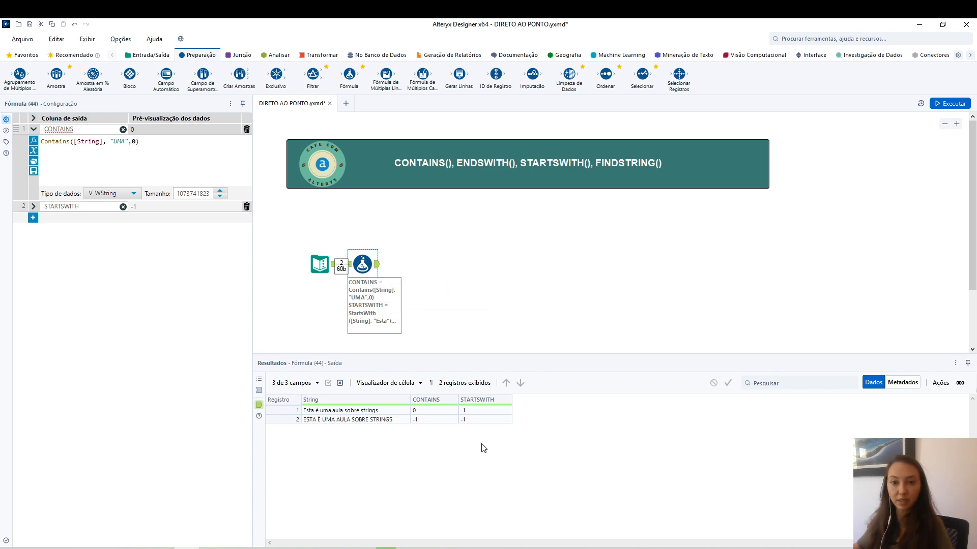
pyautogui.moveTo(470, 411); pyautogui.dragTo(472, 420)
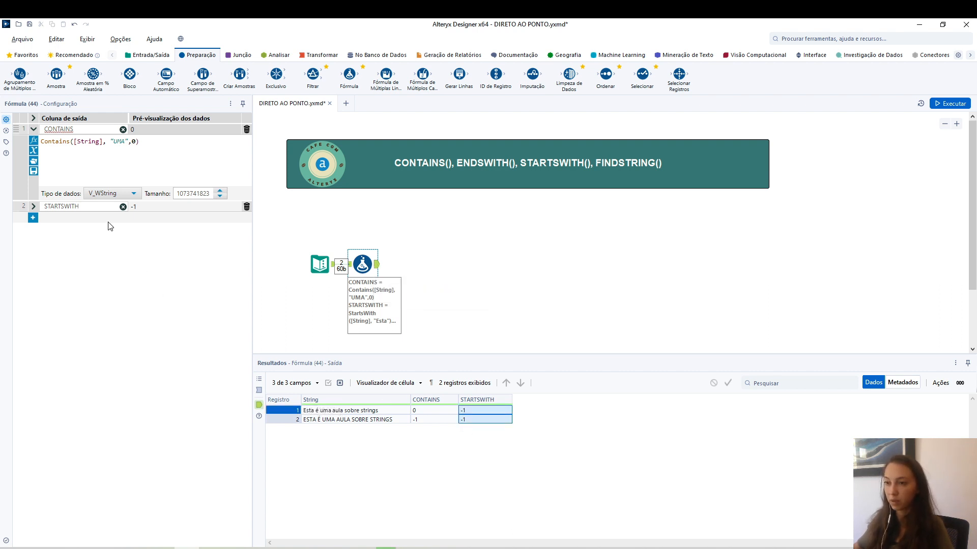
# - Add 0 as the third argument of the StartsWith expression and rerun the workflow
pyautogui.click(34, 206)
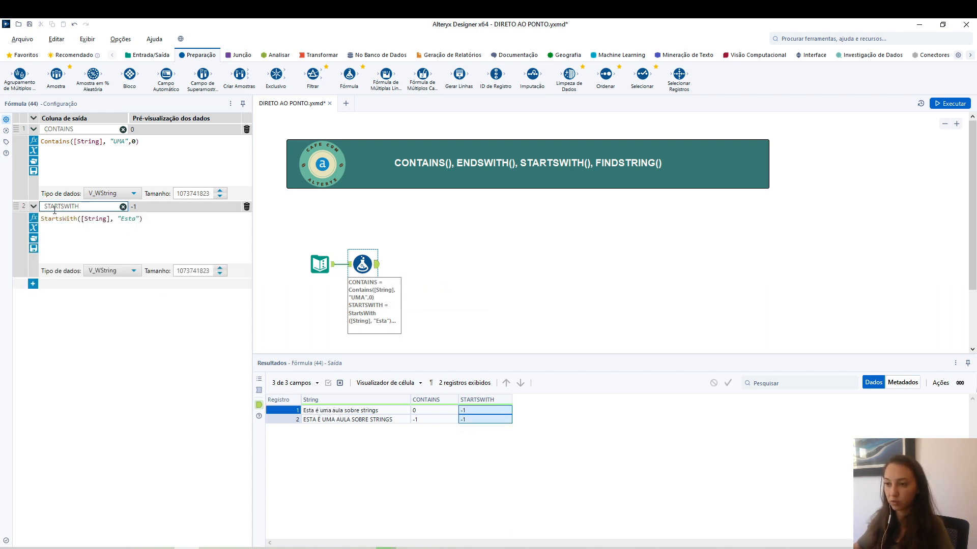
pyautogui.click(139, 220)
pyautogui.write(',0')
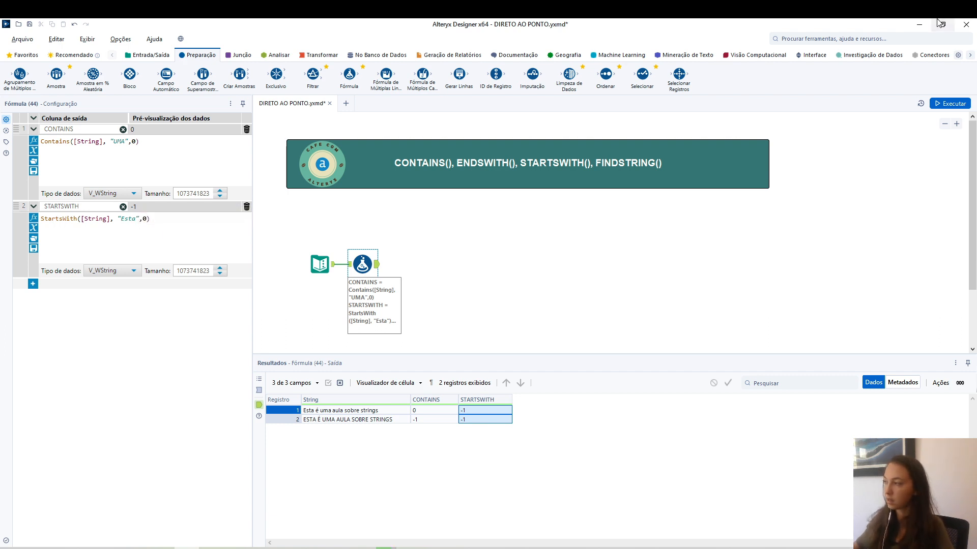
pyautogui.click(955, 104)
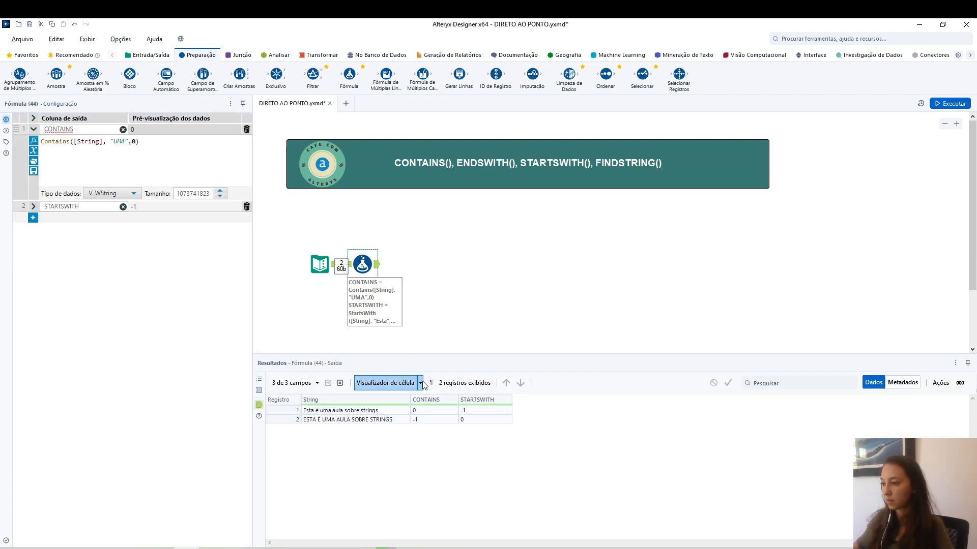
# - Change the StartsWith target text to "uma" and rerun the workflow to check the STARTSWITH values
pyautogui.click(33, 206)
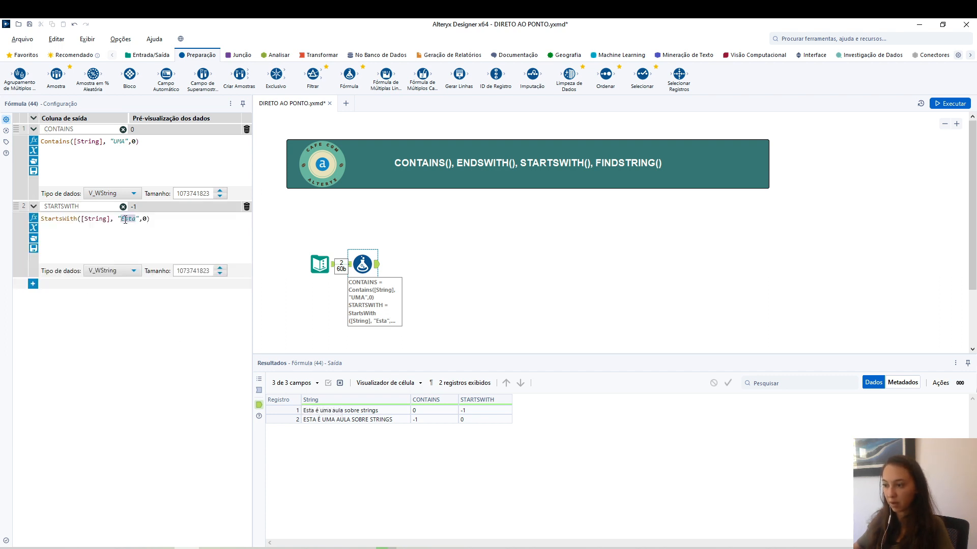
pyautogui.write('uma')
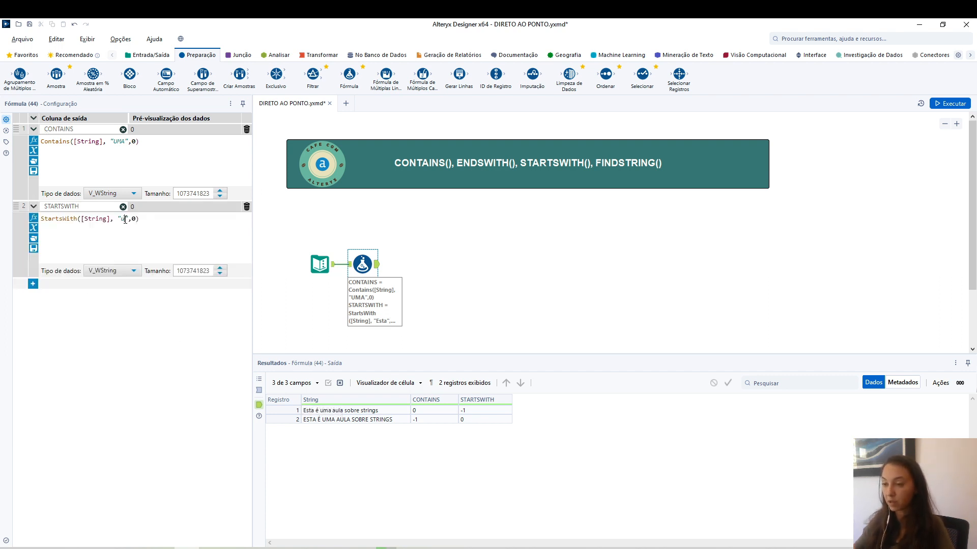
pyautogui.click(949, 103)
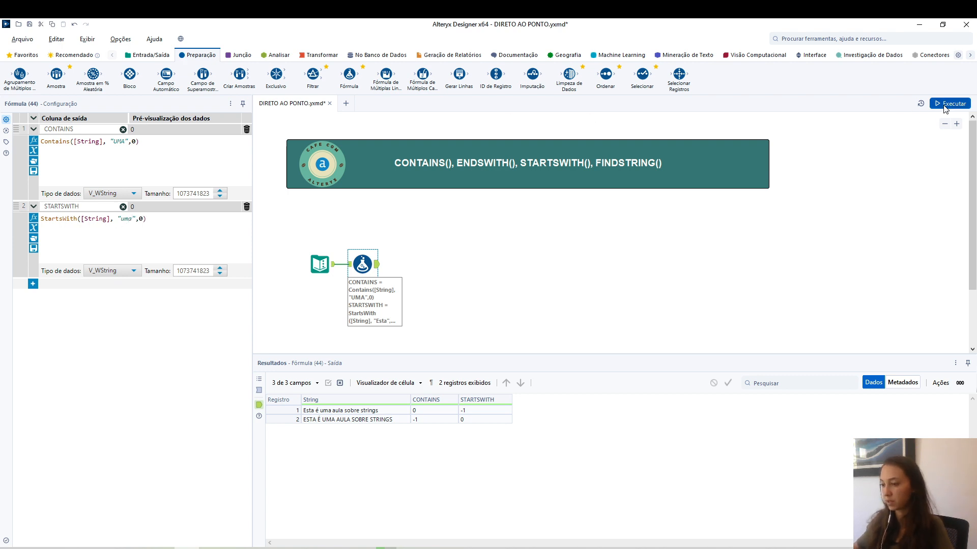
pyautogui.moveTo(469, 412); pyautogui.dragTo(463, 424)
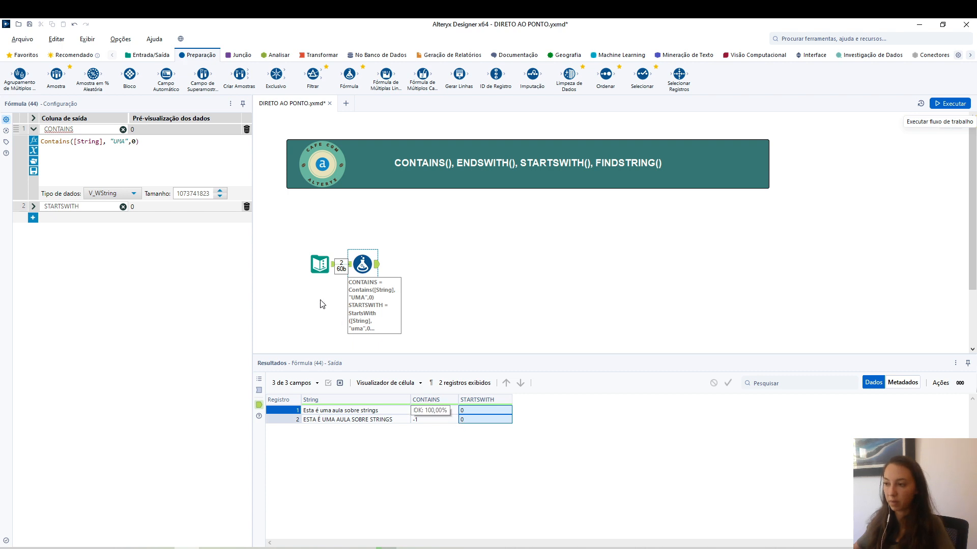
# - Set the StartsWith target text back to "Esta"
pyautogui.click(34, 206)
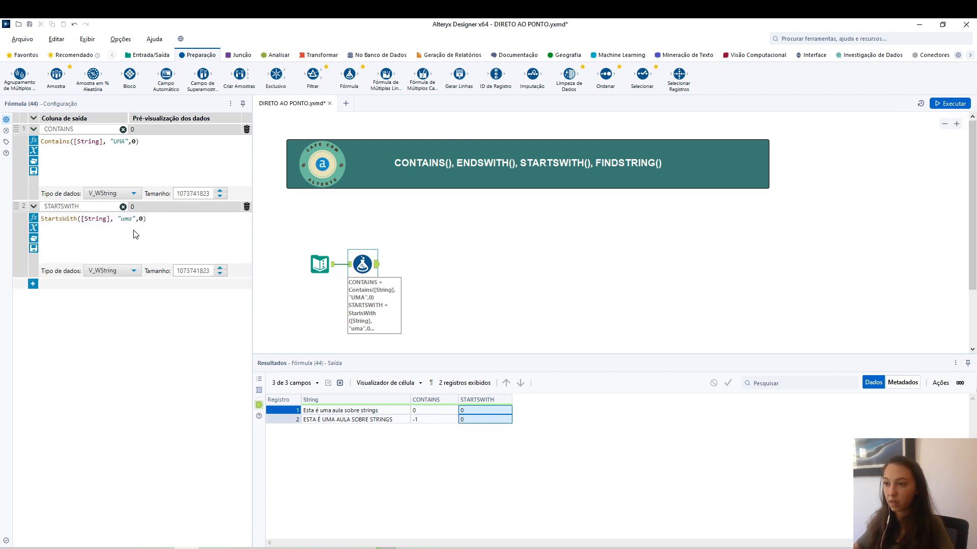
pyautogui.doubleClick(127, 219)
pyautogui.write('Esta')
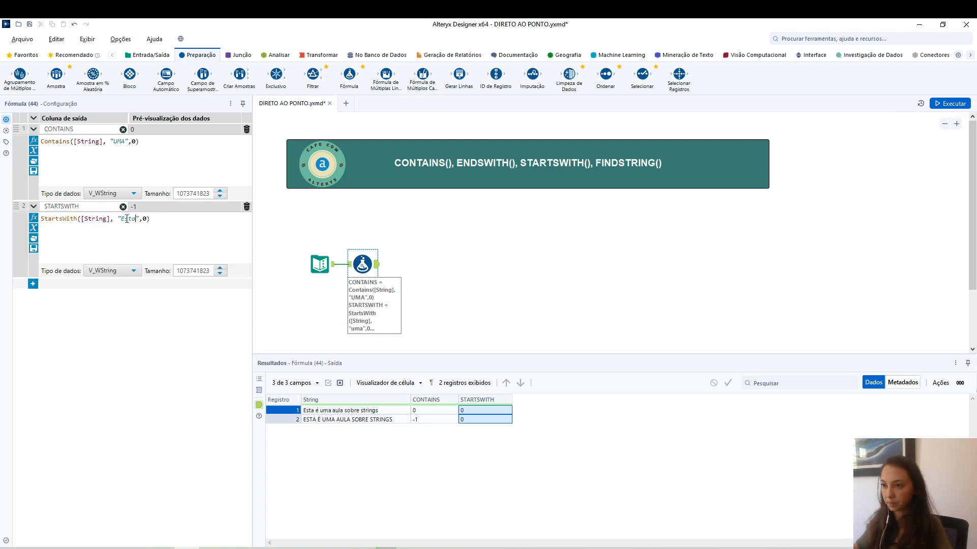
# - Add a third output column named ENDSWITH to the Formula tool
pyautogui.click(32, 284)
pyautogui.click(59, 286)
pyautogui.click(66, 294)
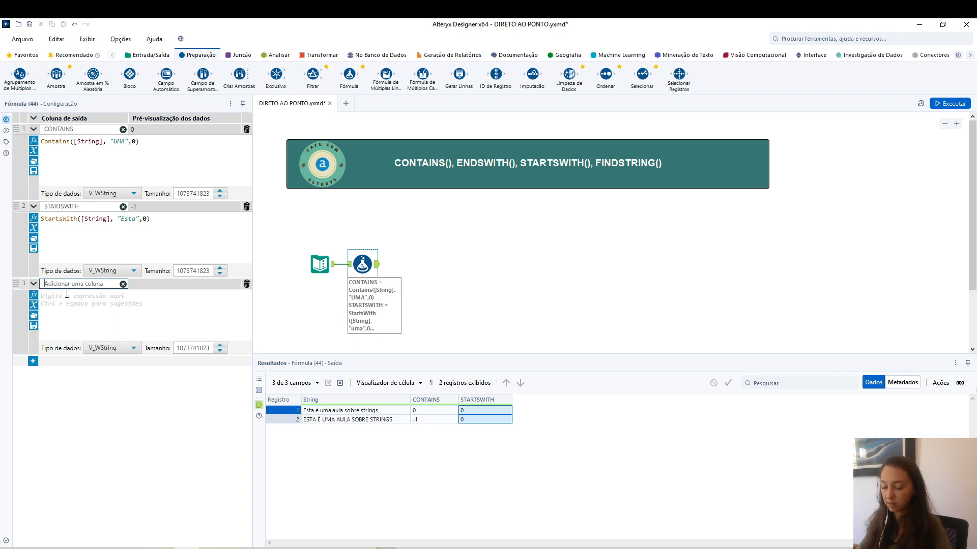
pyautogui.write('end')
pyautogui.press('BackSpace')
pyautogui.press('BackSpace')
pyautogui.press('BackSpace')
pyautogui.write('ENDSW')
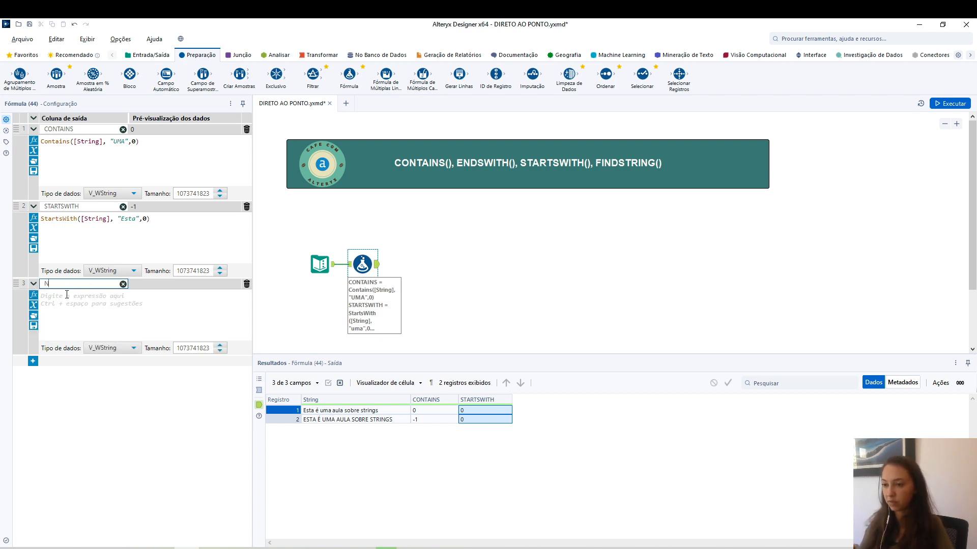
pyautogui.write('ITH')
# - Write the expression EndsWith([String], "STRINGS") for the ENDSWITH column and run the workflow
pyautogui.press('Tab')
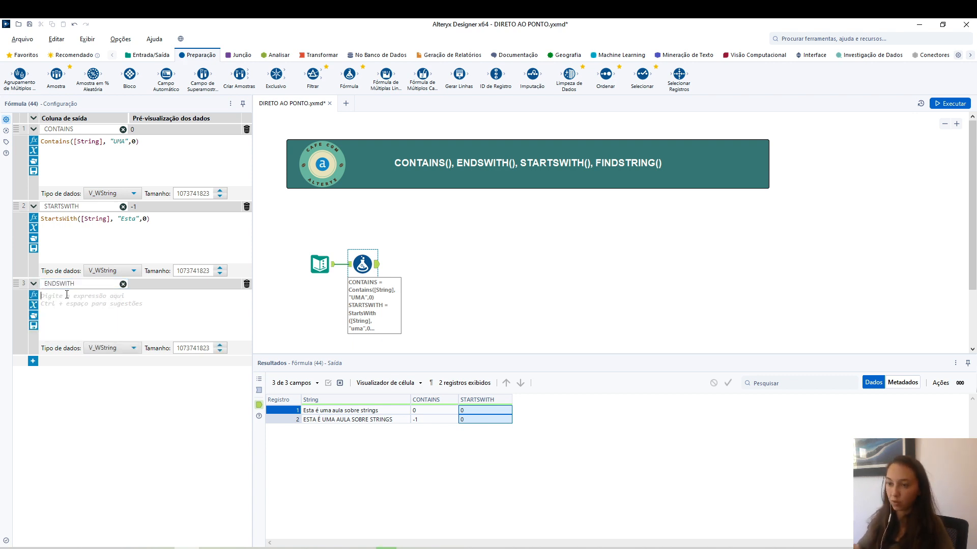
pyautogui.write('ENDS')
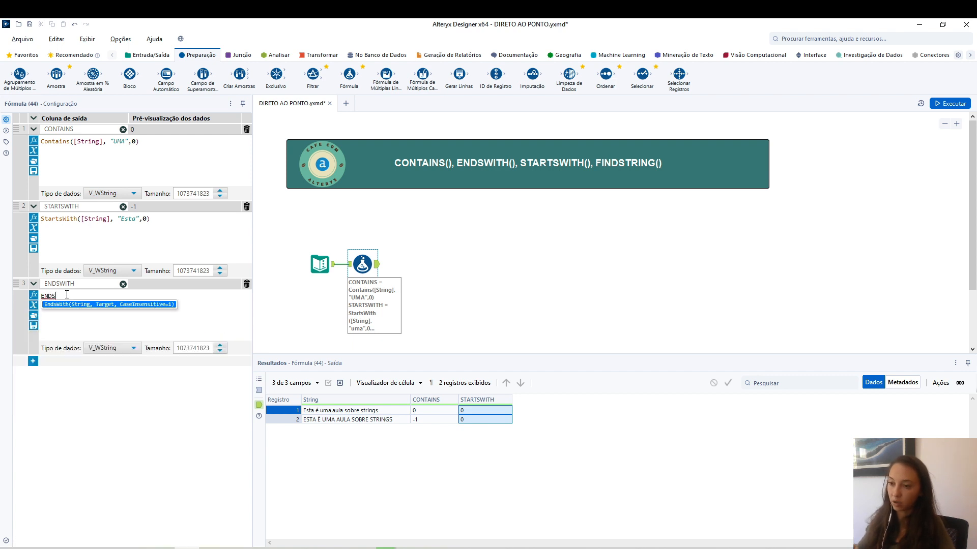
pyautogui.click(93, 304)
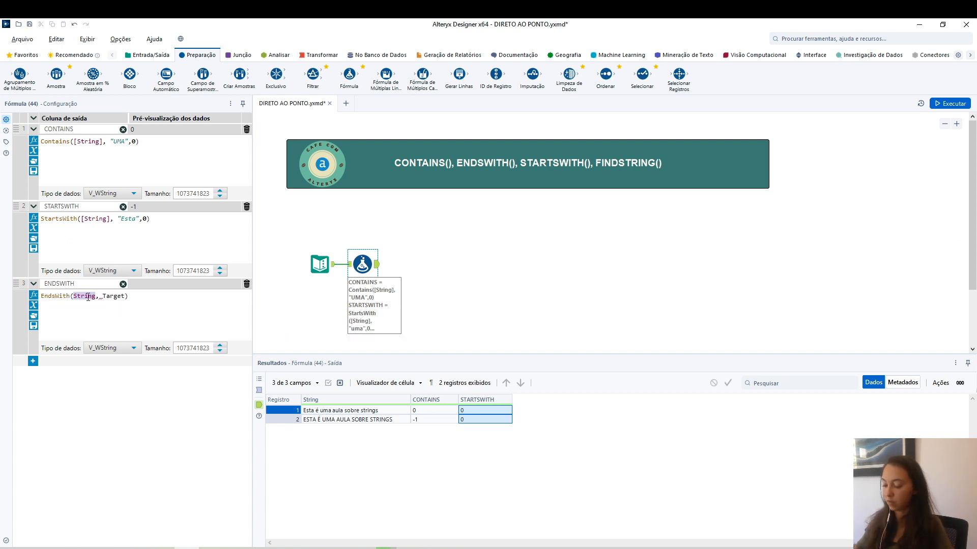
pyautogui.write('[String]')
pyautogui.press('Return')
pyautogui.hotkey('shift', 'Right')
pyautogui.hotkey('shift', 'Right')
pyautogui.hotkey('shift', 'Right')
pyautogui.hotkey('shift', 'Right')
pyautogui.hotkey('shift', 'Right')
pyautogui.hotkey('shift', 'Right')
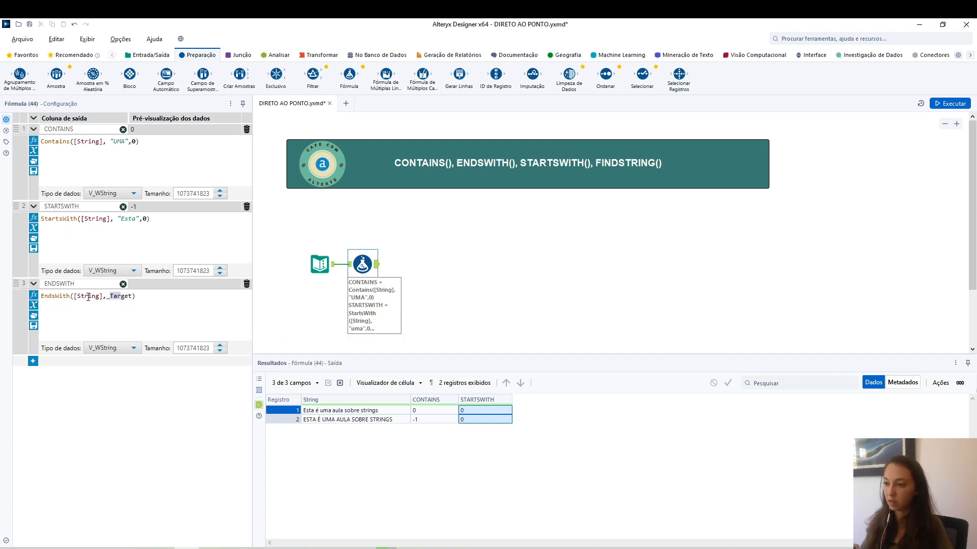
pyautogui.write('"S')
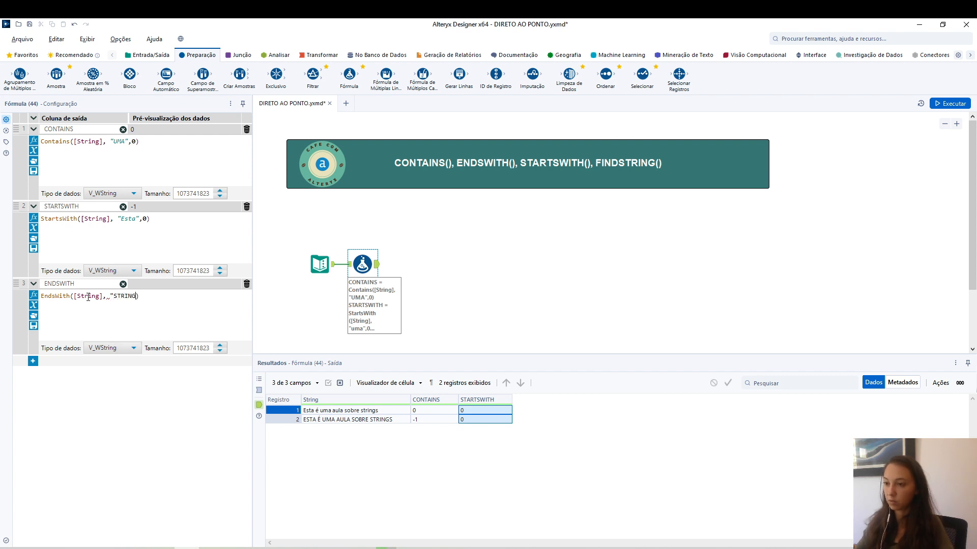
pyautogui.write('TRINGS"')
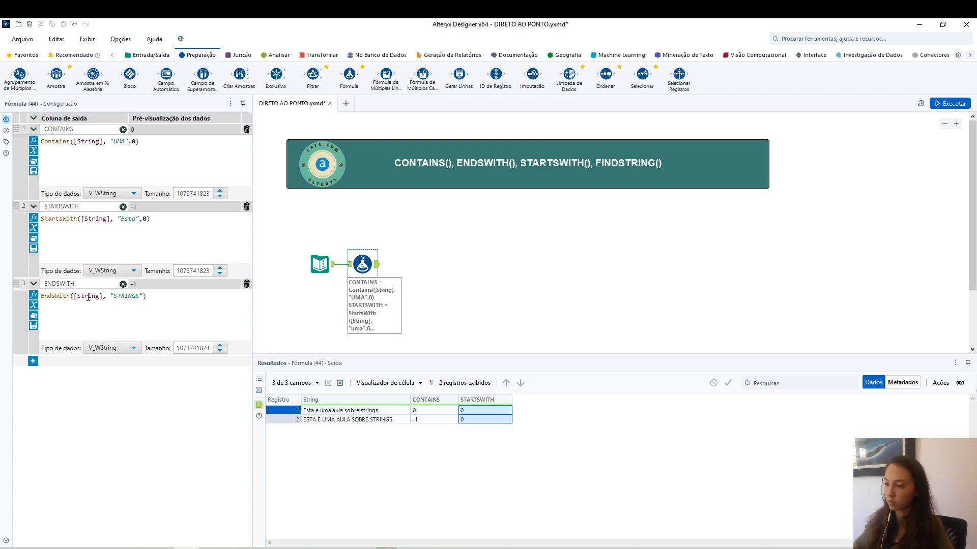
pyautogui.click(949, 104)
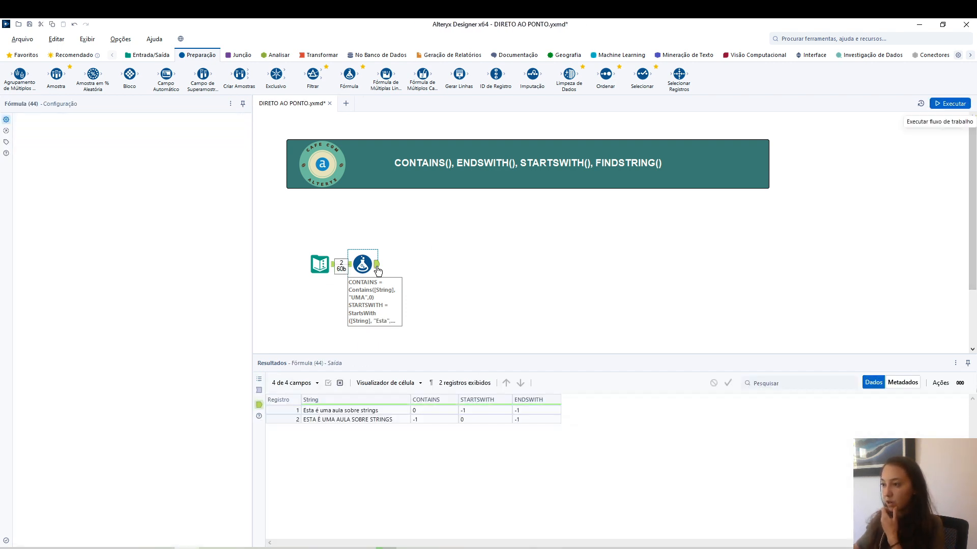
# - Add 0 as the third argument of the EndsWith expression, rerun the workflow and check the second record's ENDSWITH value
pyautogui.click(33, 217)
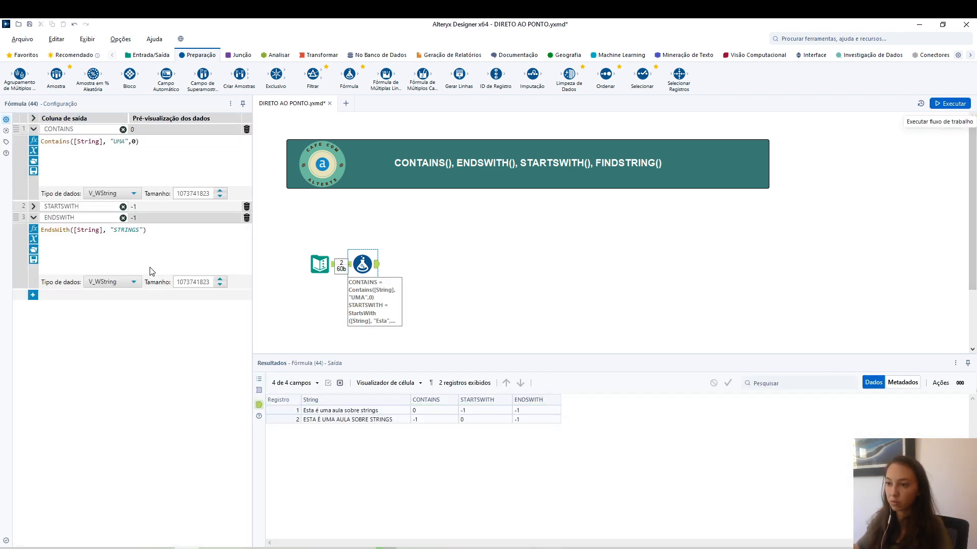
pyautogui.click(145, 230)
pyautogui.write(',0')
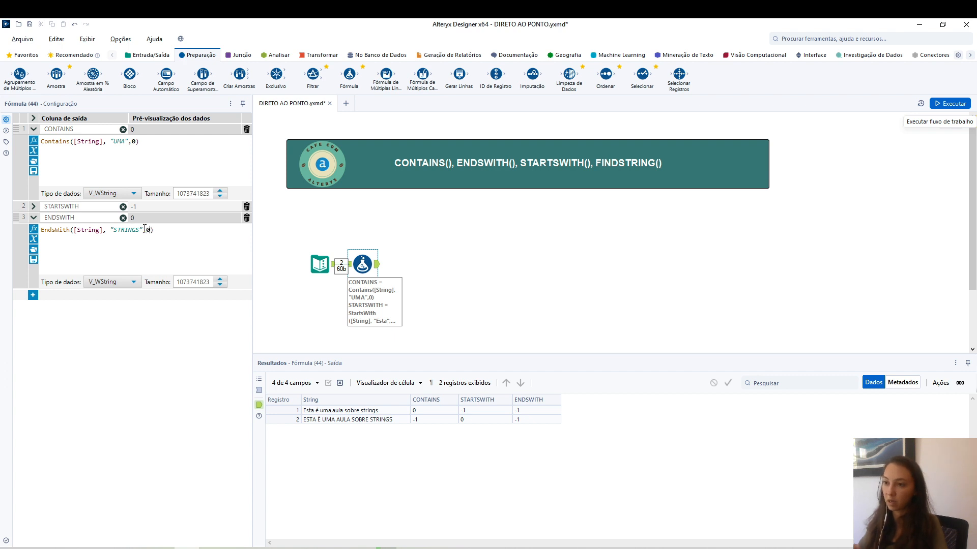
pyautogui.click(949, 103)
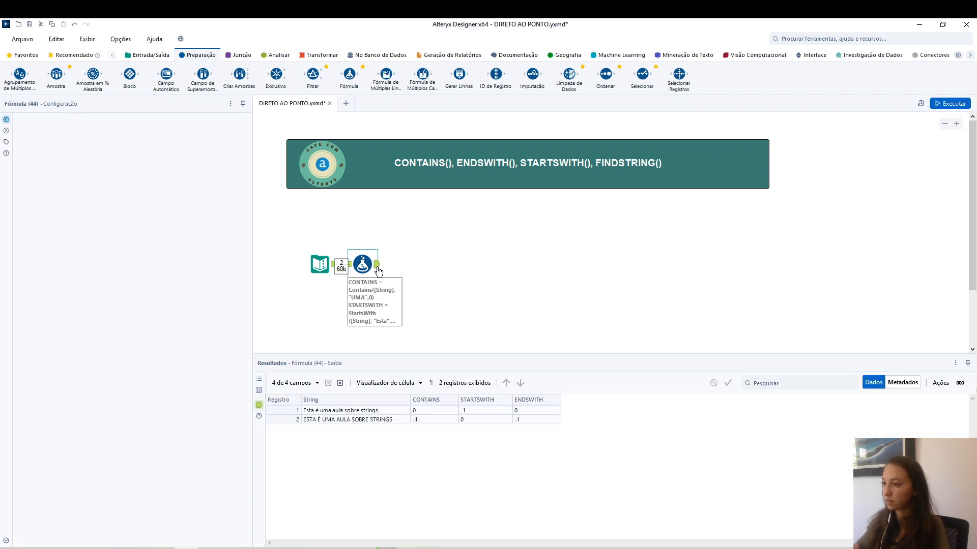
pyautogui.click(524, 419)
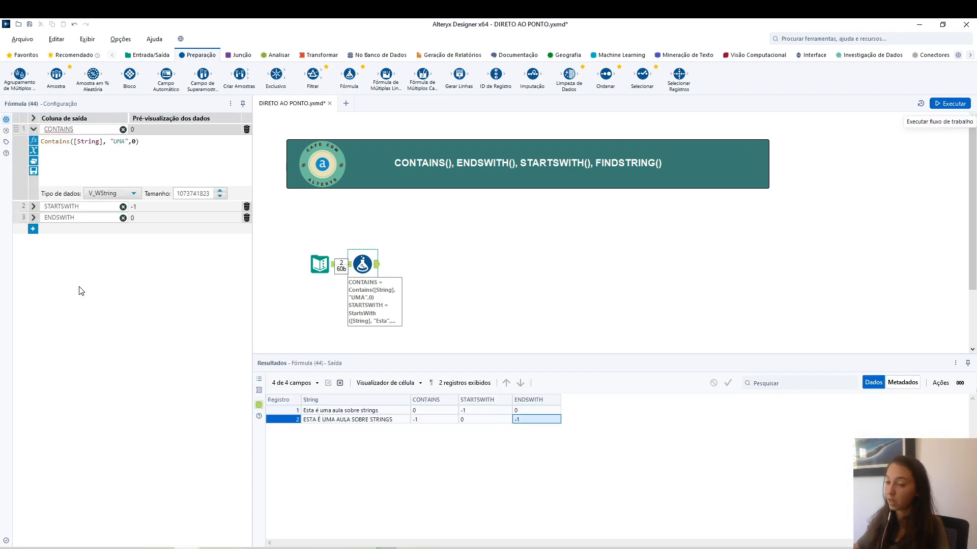
# - Change the EndsWith target text to "SOBRE" and rerun the workflow to check the ENDSWITH values
pyautogui.click(33, 217)
pyautogui.doubleClick(126, 230)
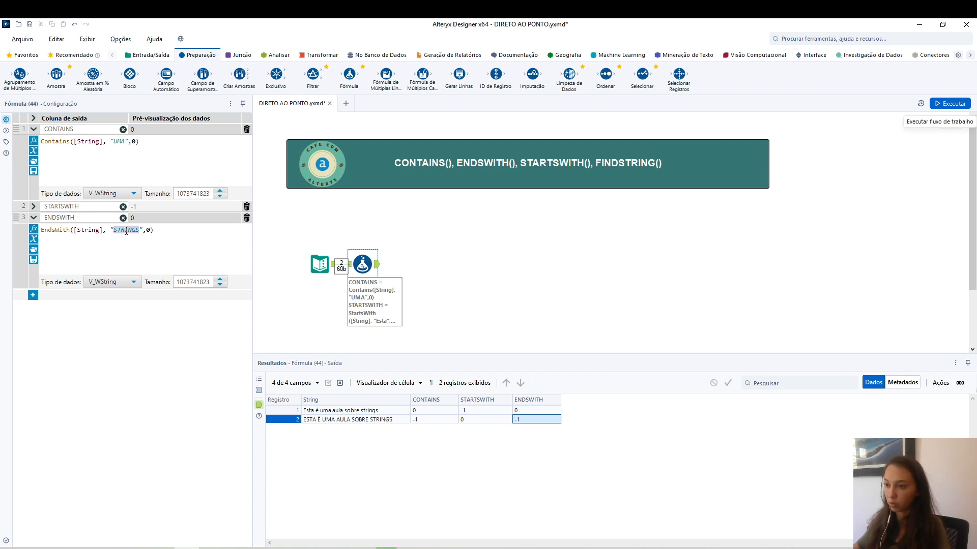
pyautogui.write('SOBRE')
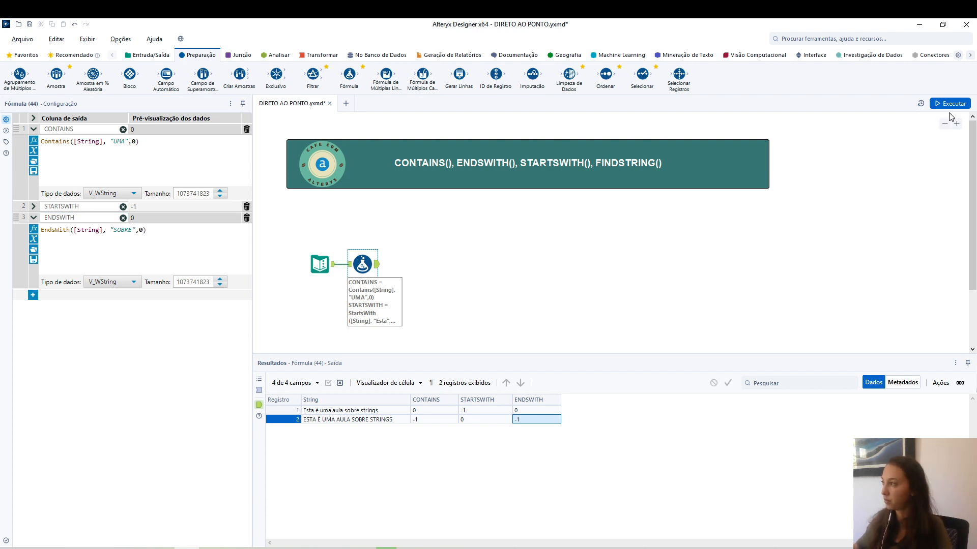
pyautogui.click(948, 105)
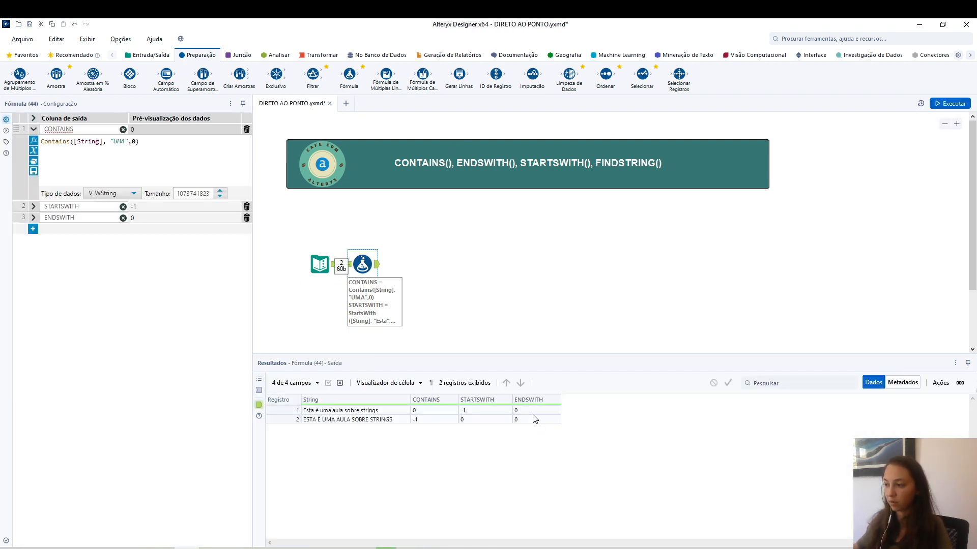
pyautogui.moveTo(521, 411); pyautogui.dragTo(514, 421)
# - Expand the existing expressions and add a fourth output column named FINDSTRING to the Formula tool
pyautogui.click(33, 206)
pyautogui.click(33, 284)
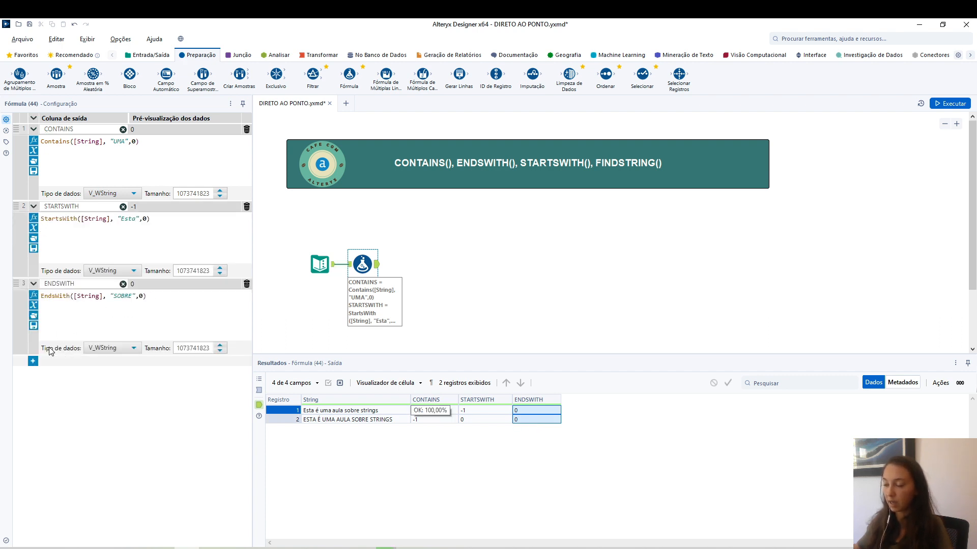
pyautogui.click(33, 362)
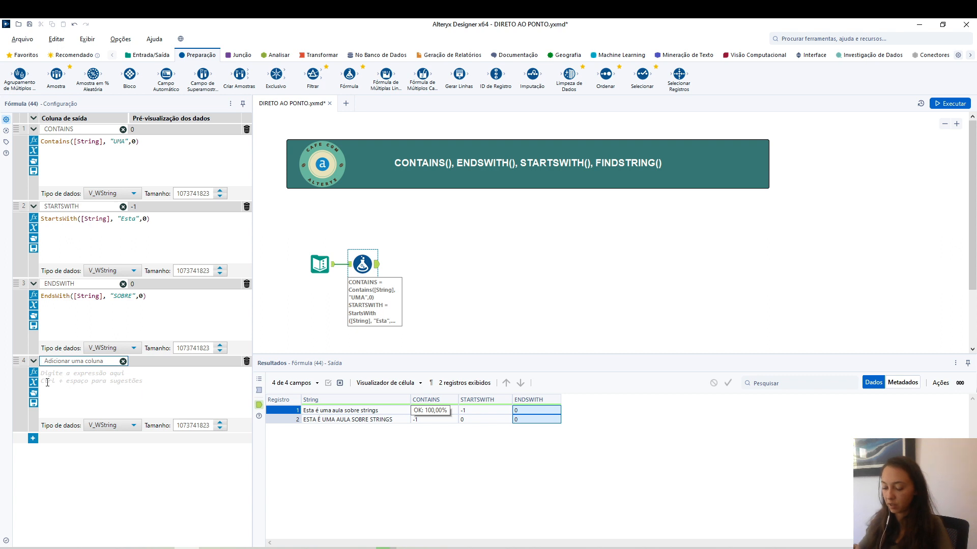
pyautogui.write('FINDSTRING')
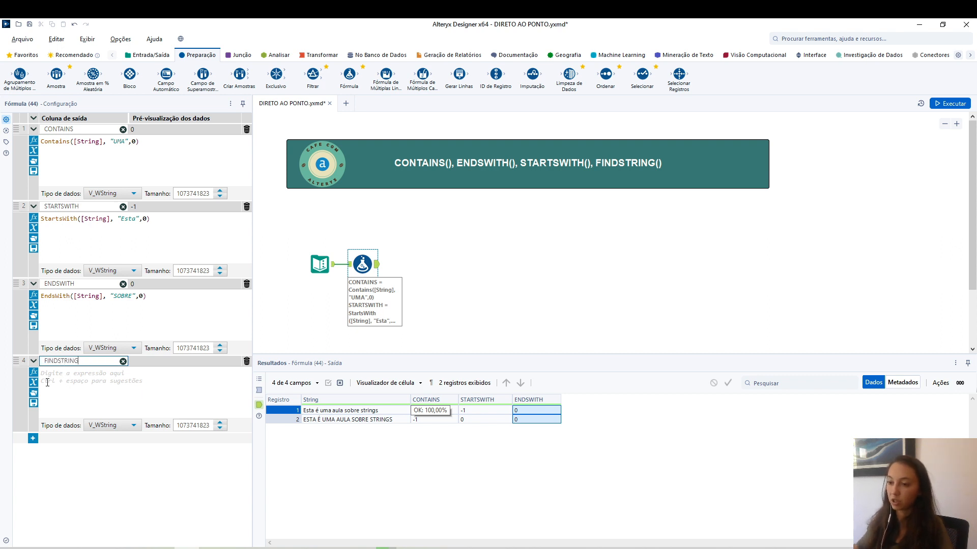
# - Write the expression FindString([String], "ESTA") for the FINDSTRING column
pyautogui.click(86, 380)
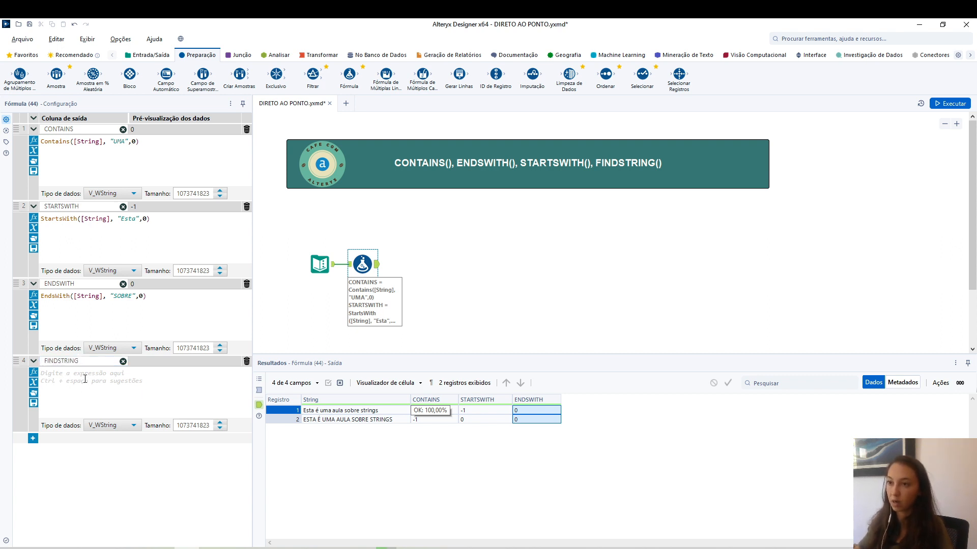
pyautogui.write('FIND')
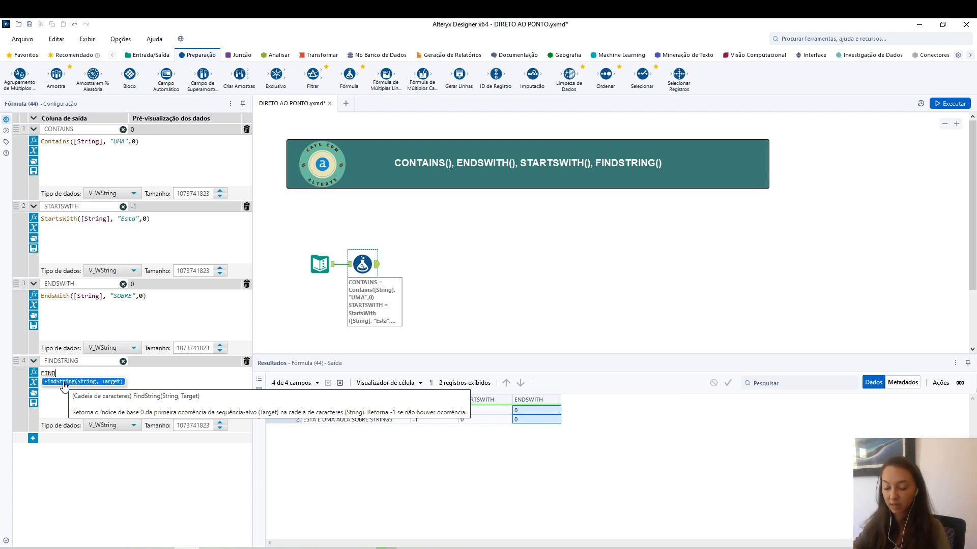
pyautogui.click(64, 383)
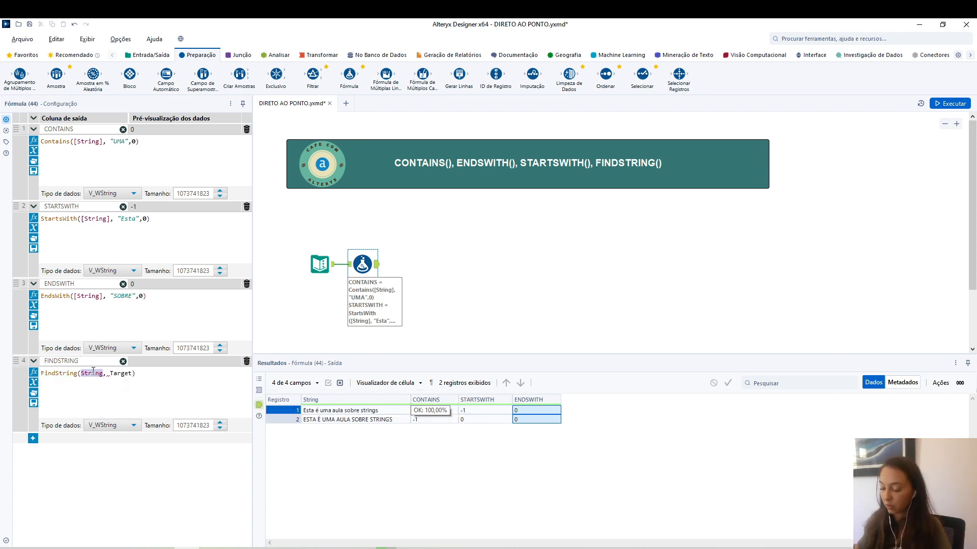
pyautogui.write('[String]')
pyautogui.press('Return')
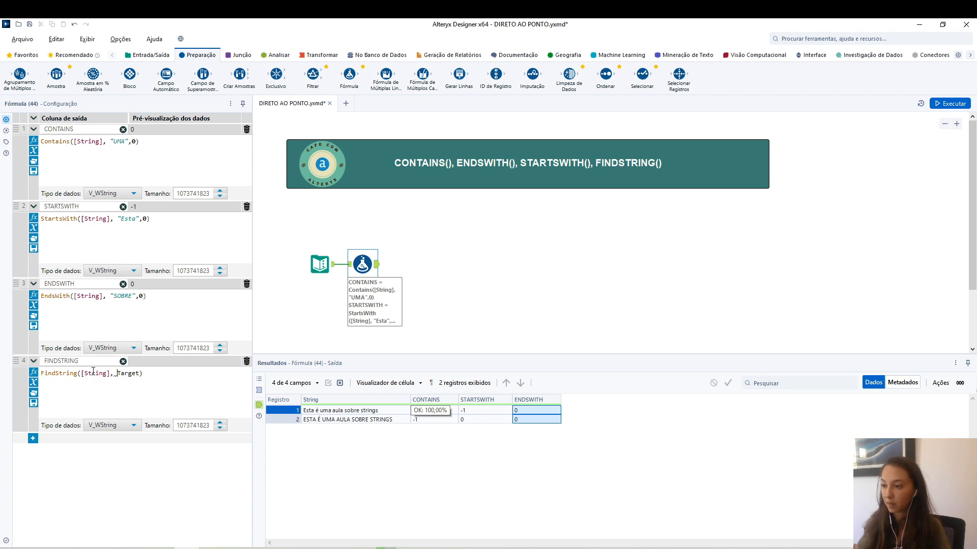
pyautogui.press('Delete')
pyautogui.press('Delete')
pyautogui.press('Delete')
pyautogui.press('Delete')
pyautogui.press('Delete')
pyautogui.press('Delete')
pyautogui.write('"ESTA')
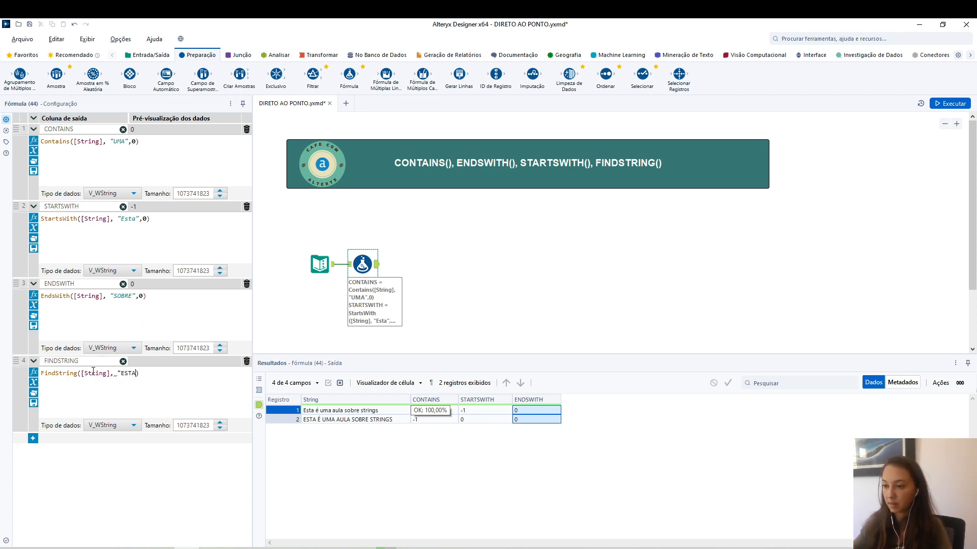
pyautogui.write('"')
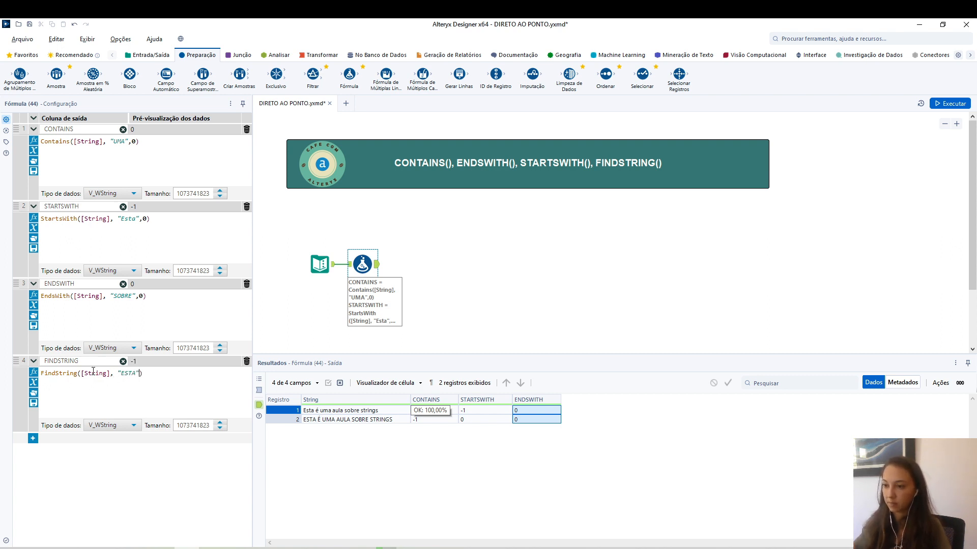
# - Run the workflow and compare the FINDSTRING values of both records with the FindString expression
pyautogui.click(961, 103)
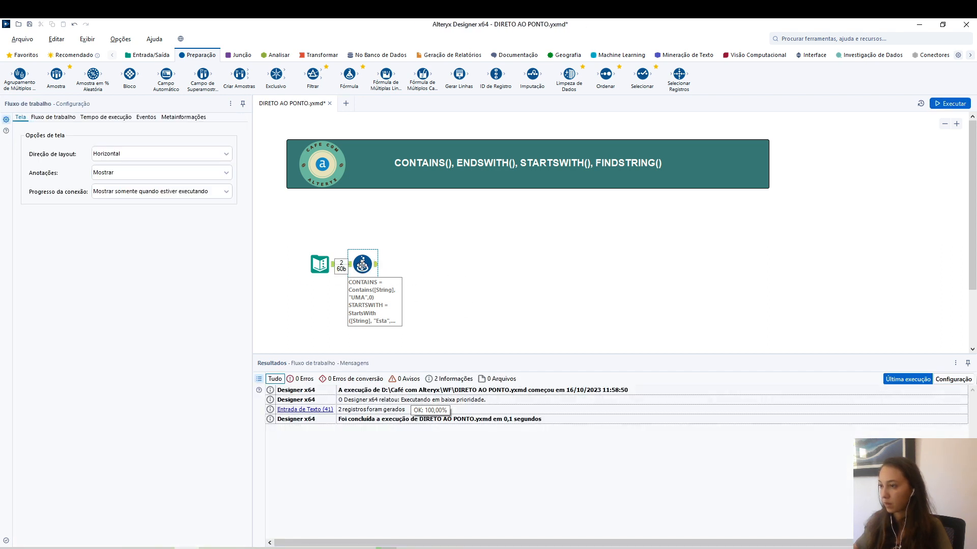
pyautogui.click(362, 265)
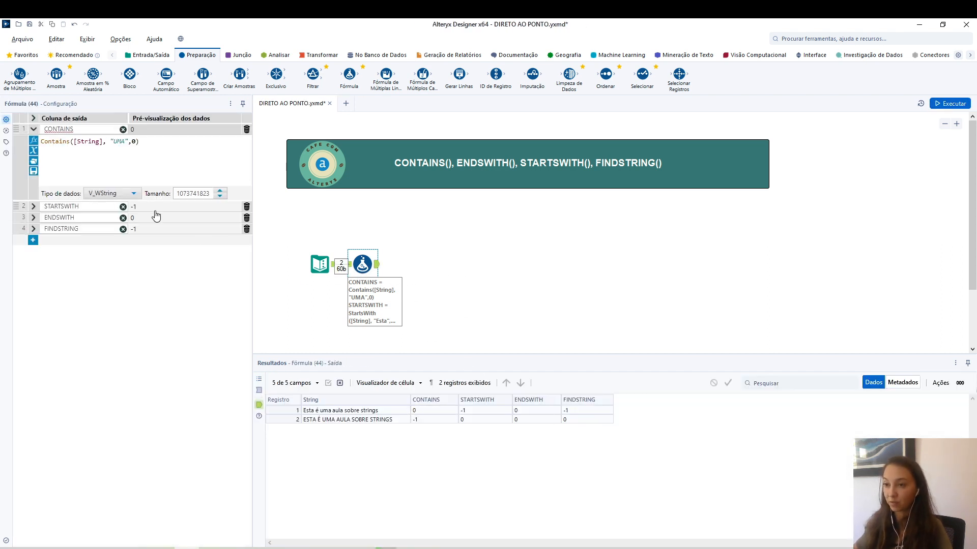
pyautogui.click(34, 229)
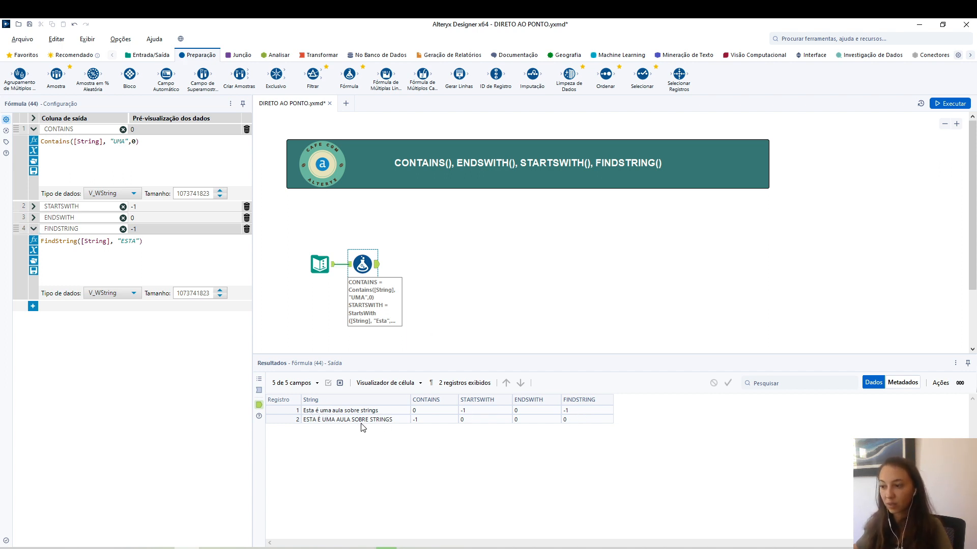
pyautogui.click(585, 410)
pyautogui.click(572, 419)
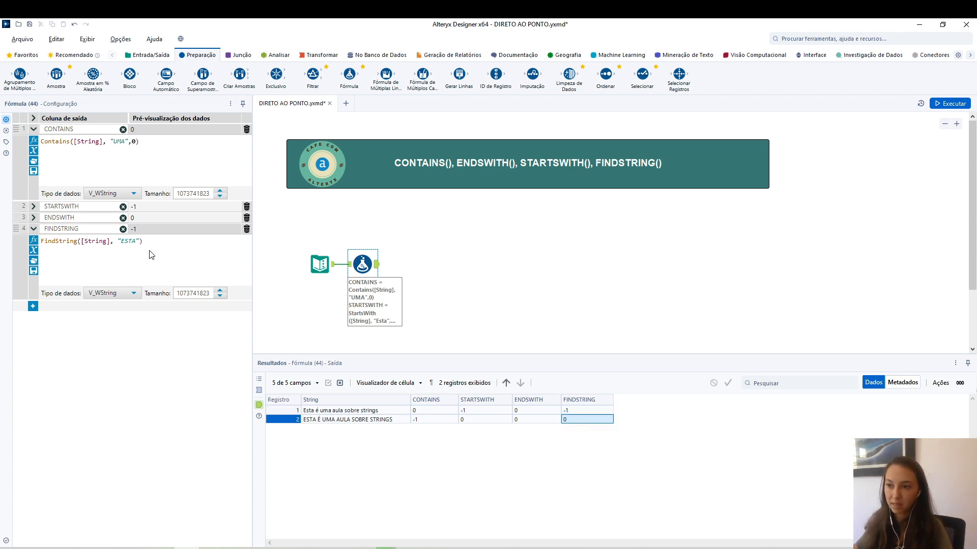
# - Change the FindString target text to "É" and rerun the workflow
pyautogui.doubleClick(125, 241)
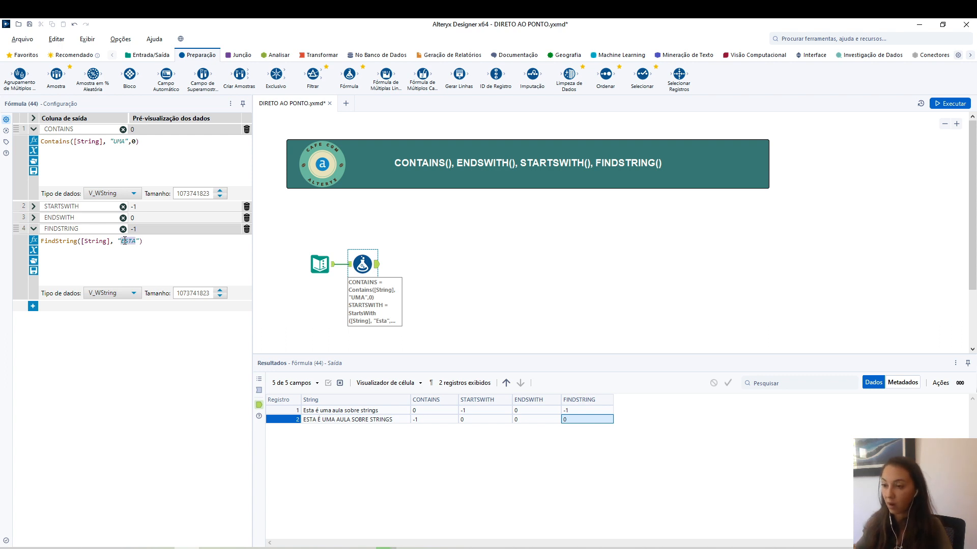
pyautogui.click(950, 103)
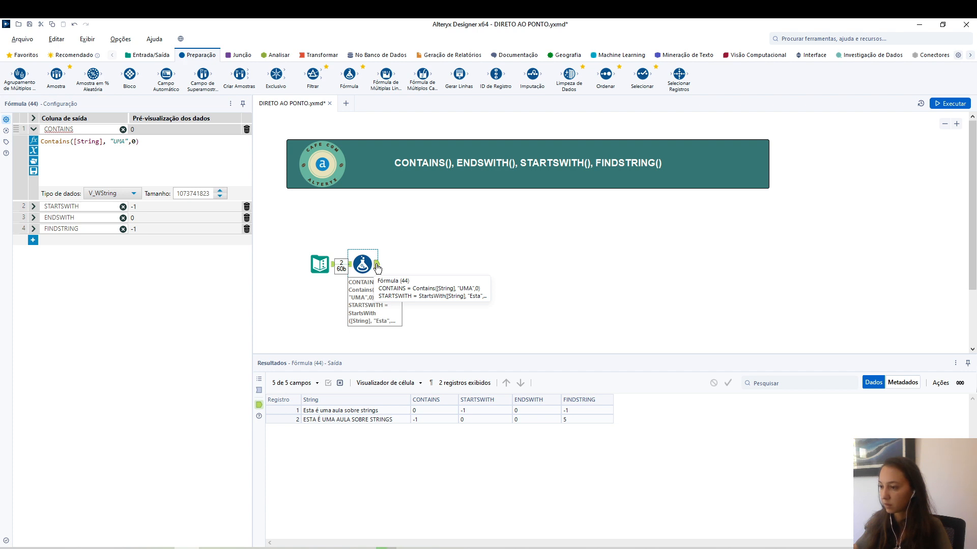
# - Change the FindString target text to "AULA", rerun the workflow and check the second record's FINDSTRING value
pyautogui.click(33, 230)
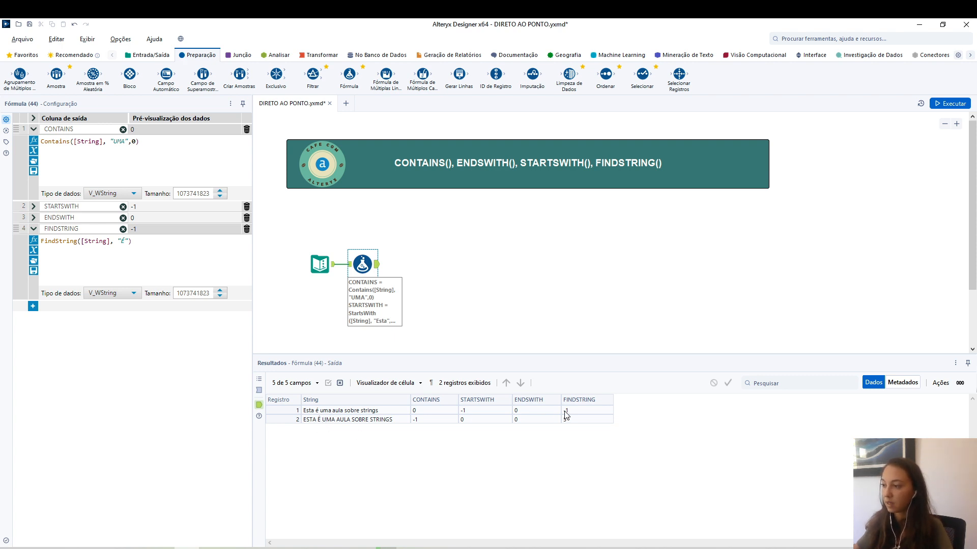
pyautogui.doubleClick(124, 243)
pyautogui.write('AULA')
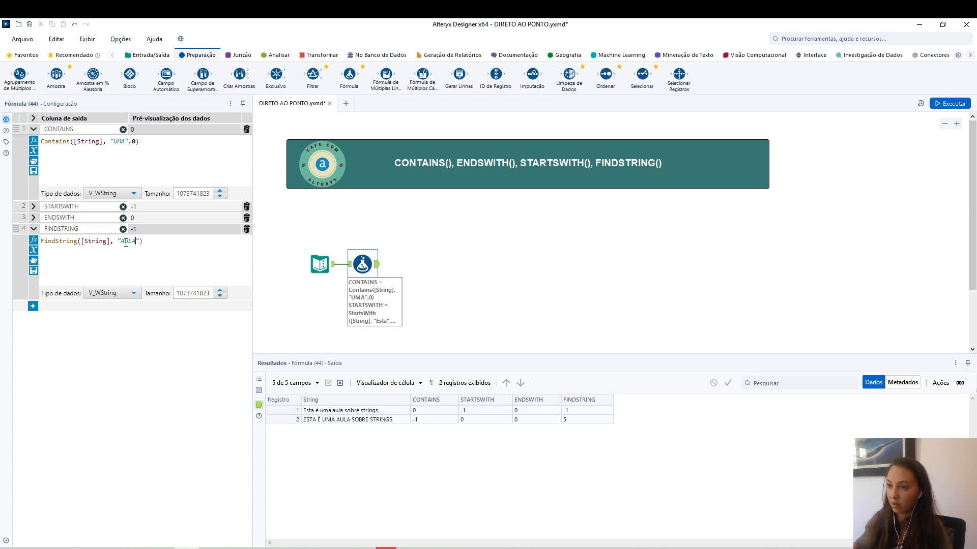
pyautogui.click(949, 103)
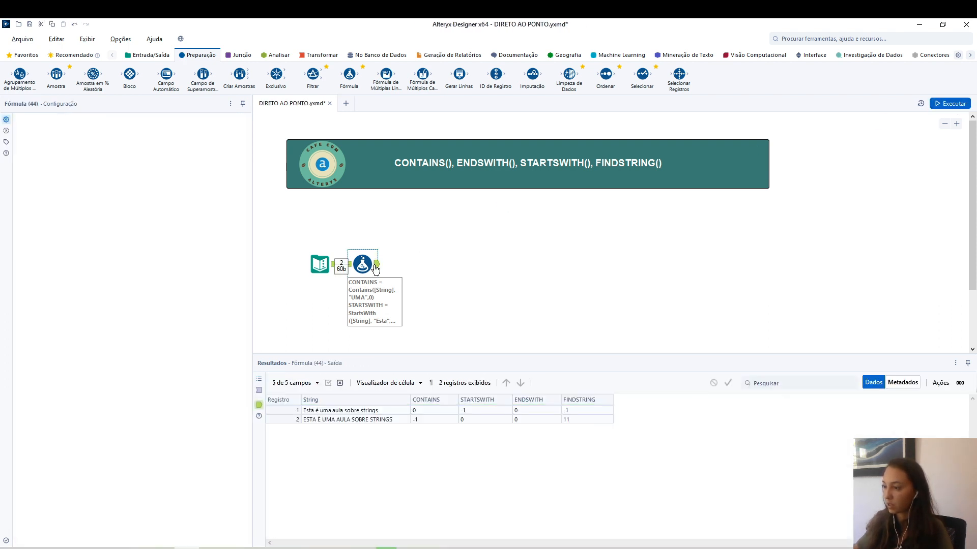
pyautogui.click(565, 420)
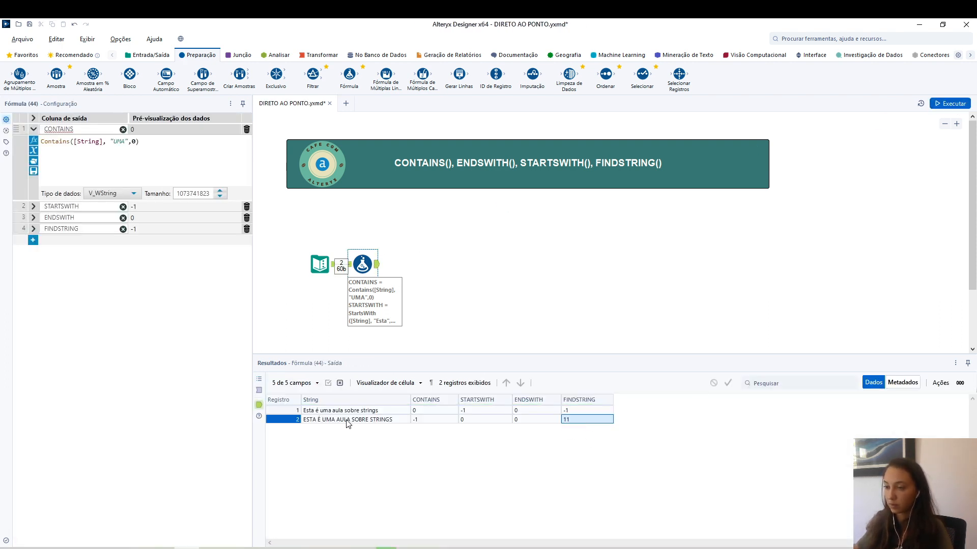
# - Open the FINDSTRING column's expression for editing
pyautogui.click(77, 229)
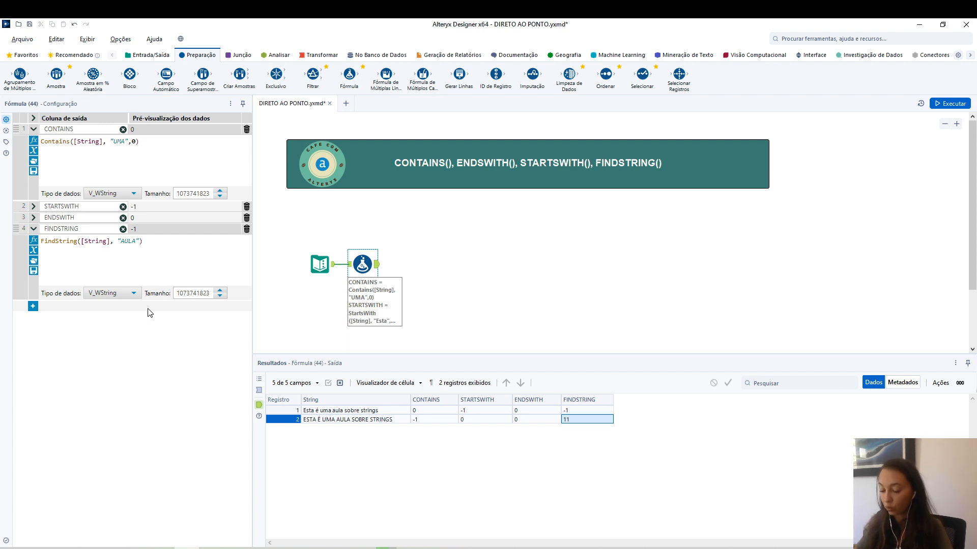
pyautogui.write('TITL')
pyautogui.press('Return')
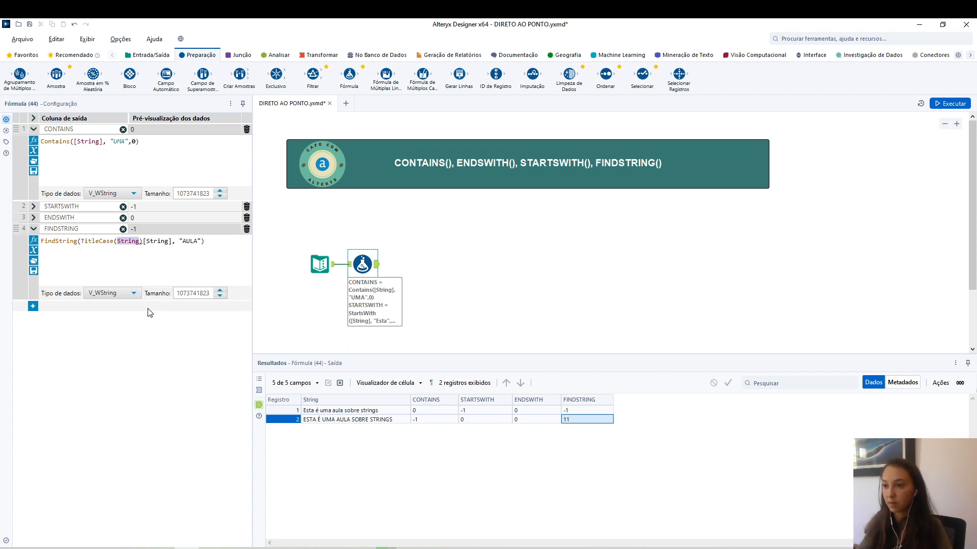
pyautogui.press('BackSpace')
pyautogui.press('BackSpace')
pyautogui.press('BackSpace')
pyautogui.press('BackSpace')
pyautogui.press('BackSpace')
pyautogui.press('BackSpace')
pyautogui.press('BackSpace')
pyautogui.press('BackSpace')
pyautogui.press('BackSpace')
pyautogui.press('BackSpace')
pyautogui.press('BackSpace')
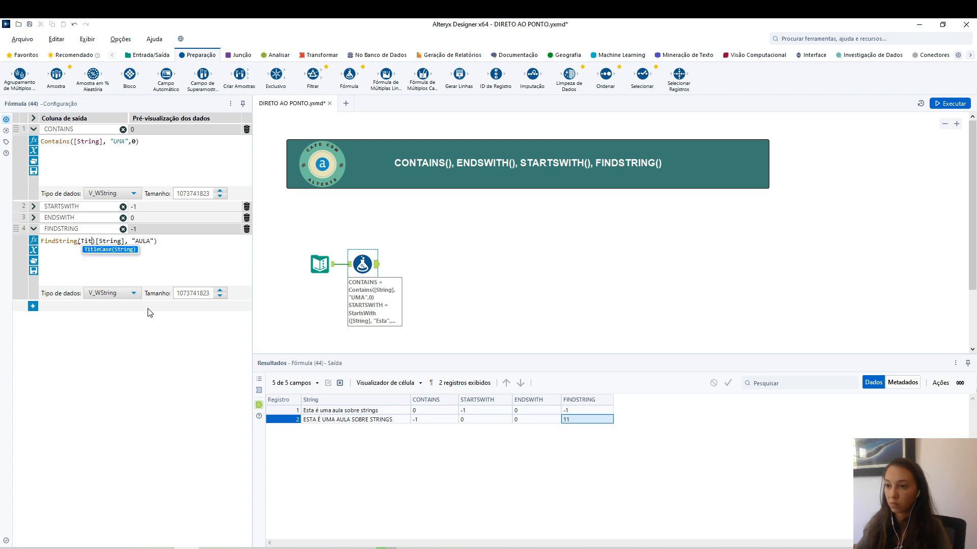
# - Wrap the [String] field in Uppercase so the FINDSTRING expression reads FindString(Uppercase([String]), "AULA")
pyautogui.write('UPPER')
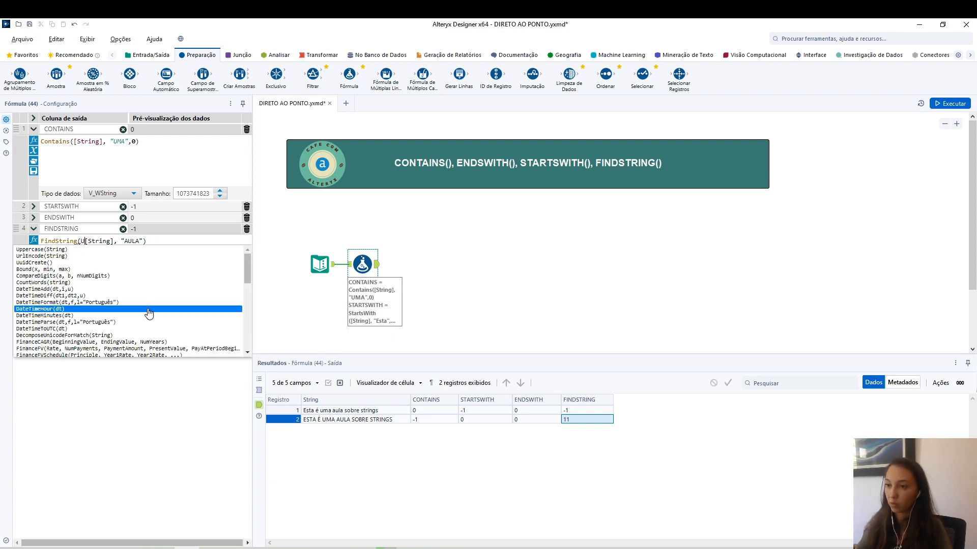
pyautogui.press('Return')
pyautogui.press('BackSpace')
pyautogui.press('Delete')
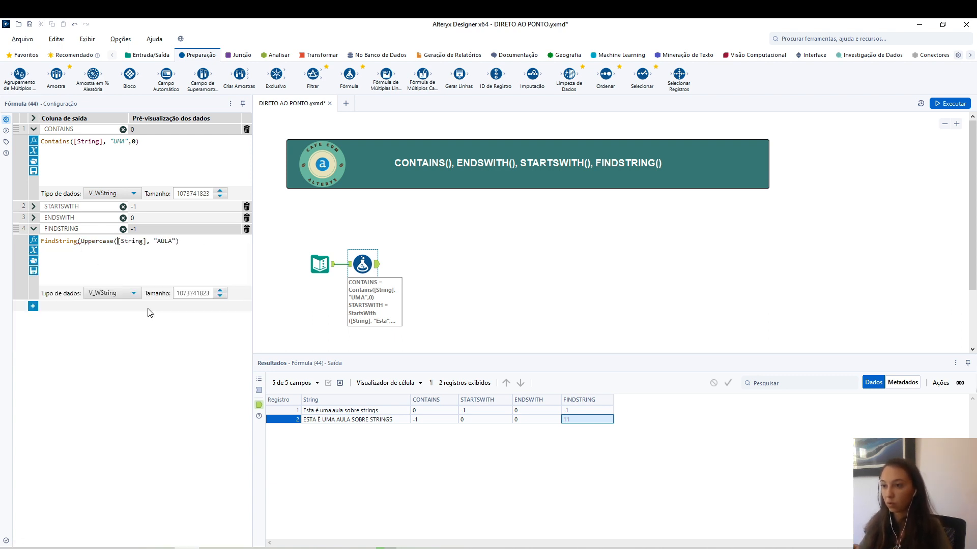
pyautogui.write(')')
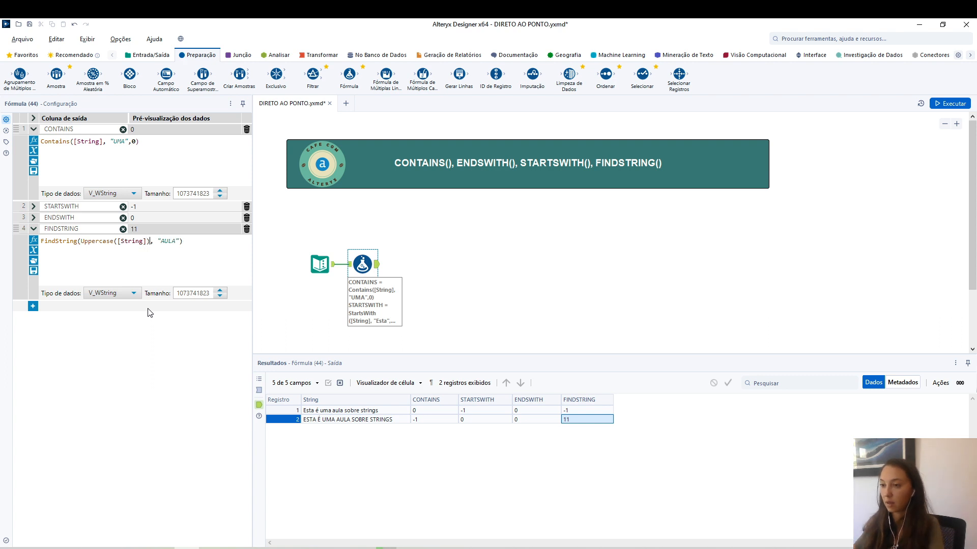
# - Run the workflow and compare the FINDSTRING values of both records
pyautogui.click(953, 104)
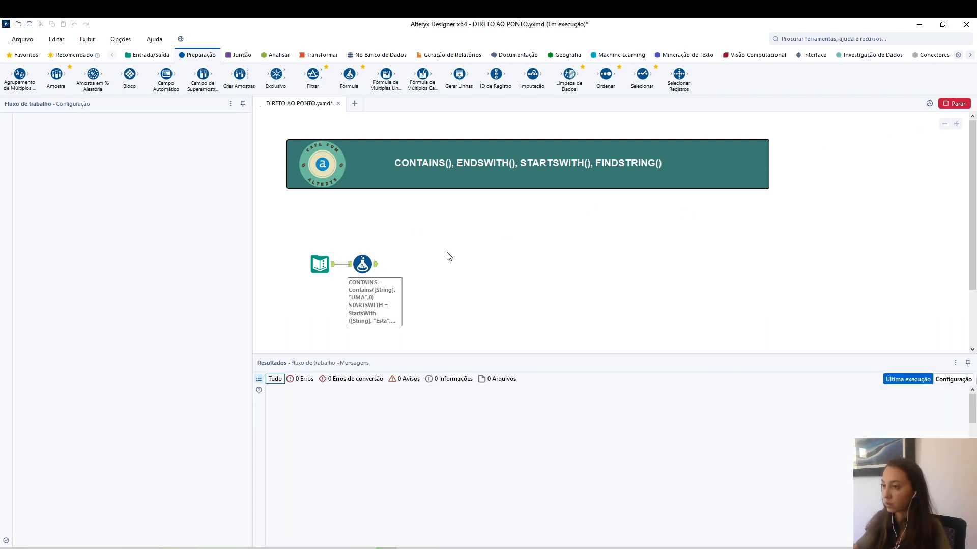
pyautogui.moveTo(578, 412); pyautogui.dragTo(583, 420)
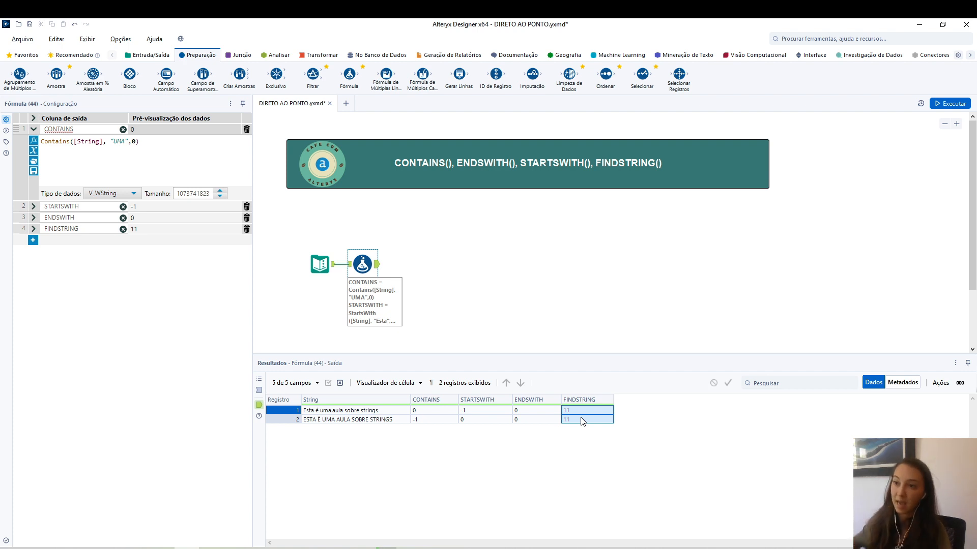
# - Show the FINDSTRING expression again and highlight the target text "UMA" in the CONTAINS expression
pyautogui.click(33, 229)
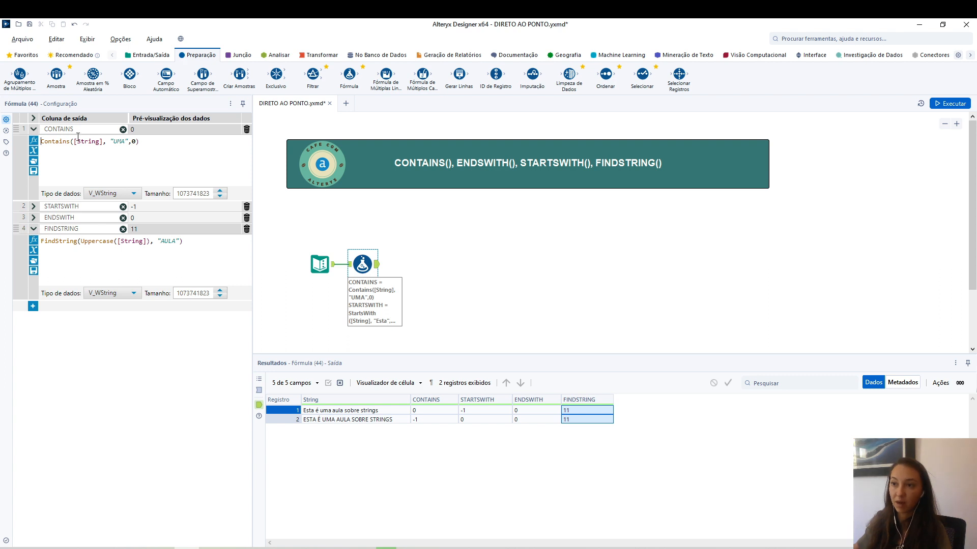
pyautogui.doubleClick(120, 142)
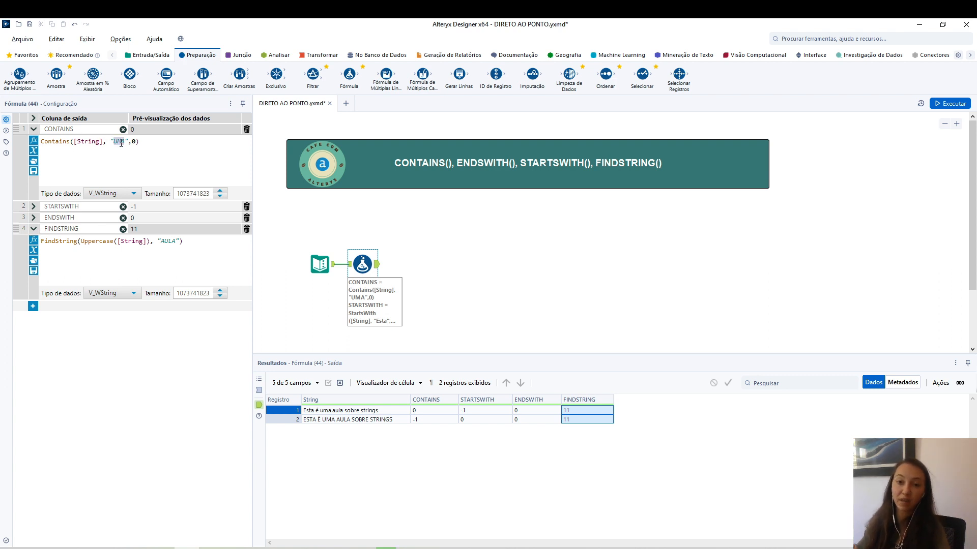